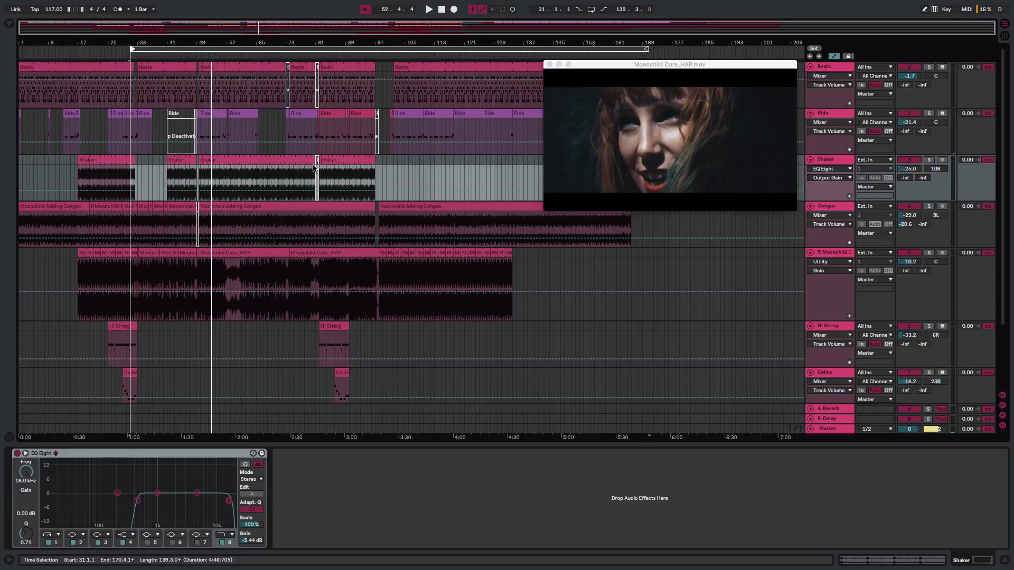
# Inspect the Kontakt 5 drum instrument on the Beats track, then close its window
pyautogui.click(841, 68)
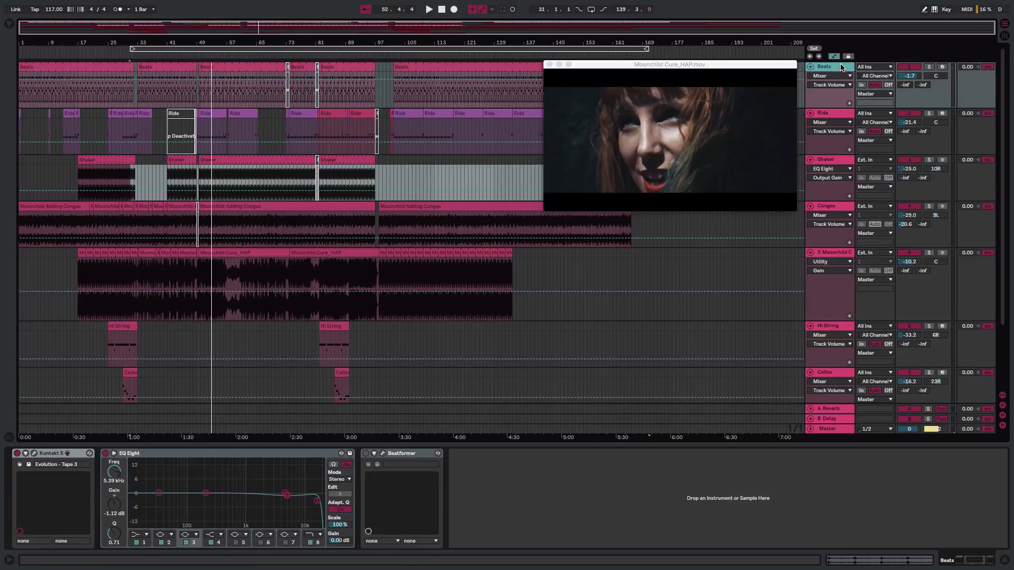
pyautogui.click(33, 454)
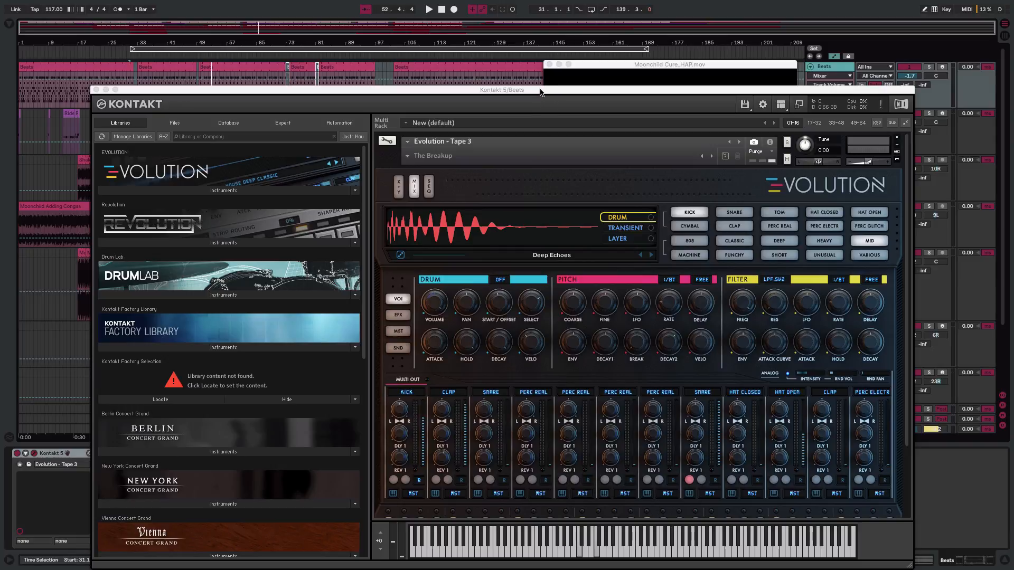
pyautogui.moveTo(540, 93); pyautogui.dragTo(524, 18)
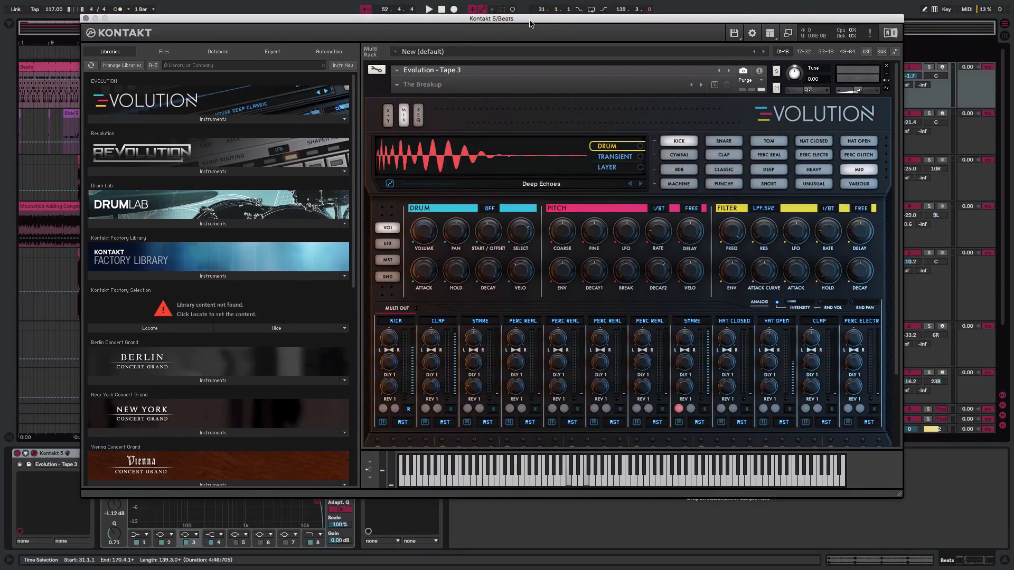
pyautogui.click(84, 19)
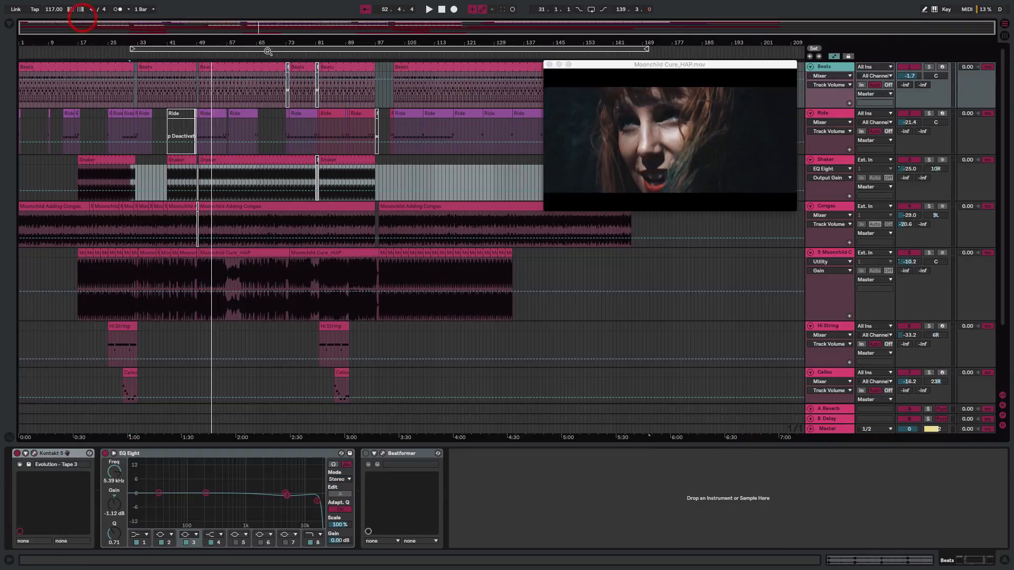
# Solo the Beats track and move the arrangement's loop start to bar 33
pyautogui.click(928, 68)
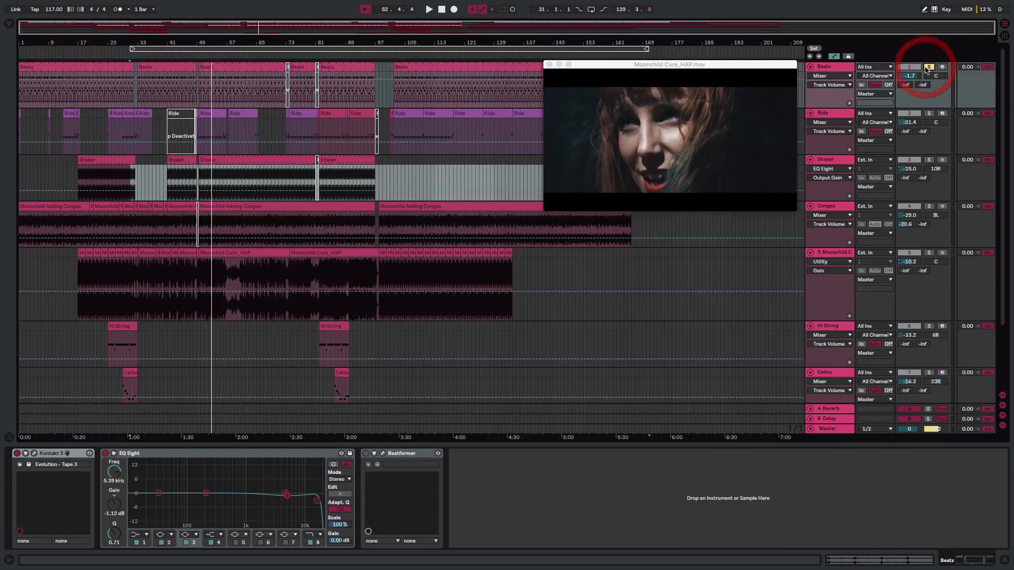
pyautogui.click(133, 49)
pyautogui.moveTo(133, 49); pyautogui.dragTo(141, 49)
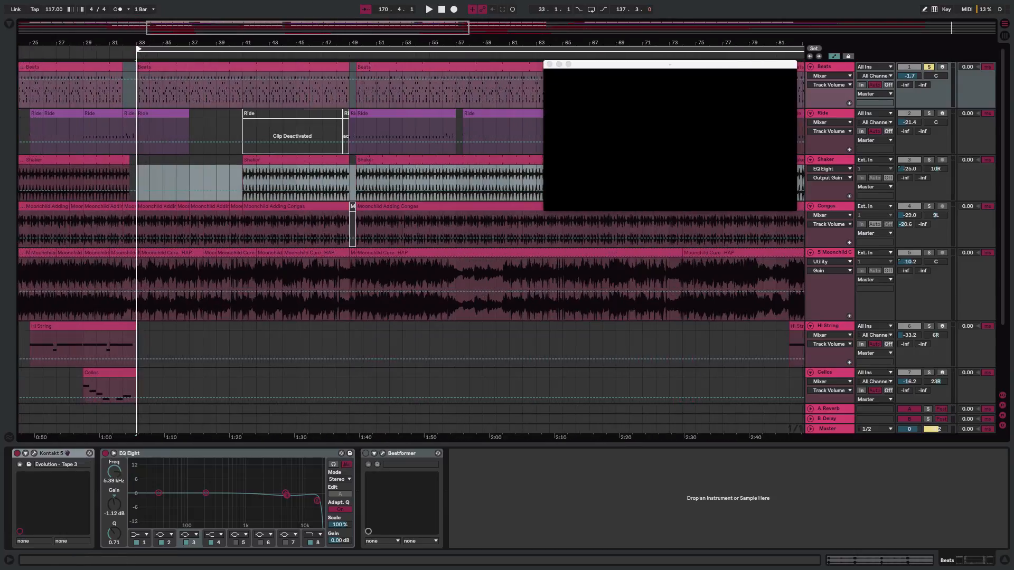
# Play the soloed Beats track from bar 33 and examine the MIDI notes of the clip starting there
pyautogui.click(161, 48)
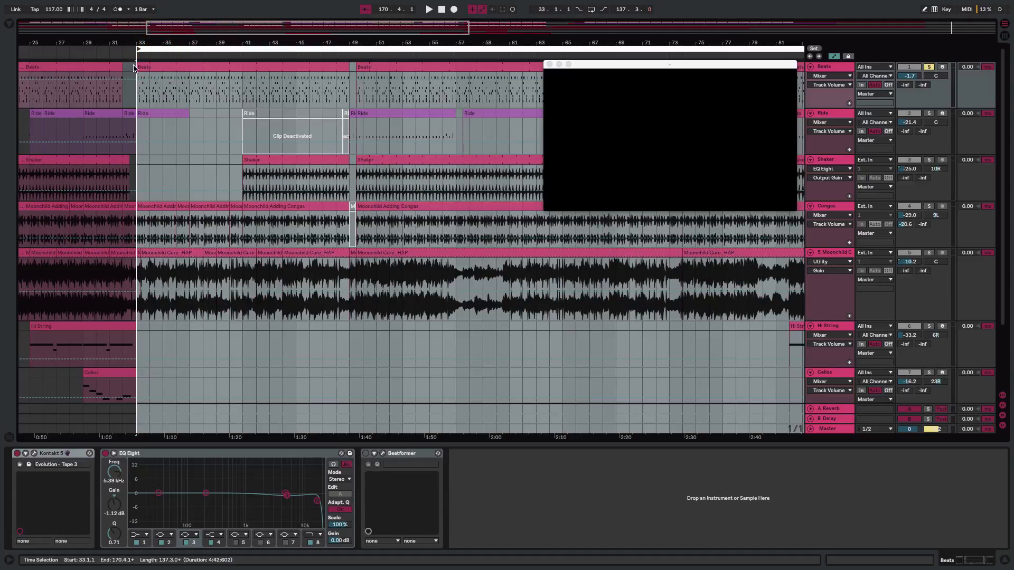
pyautogui.click(137, 98)
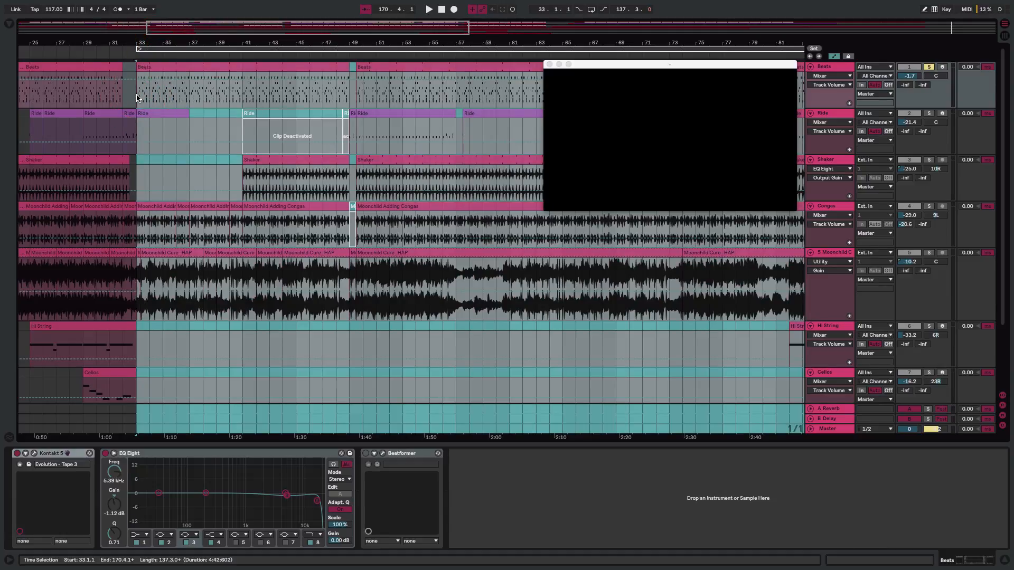
pyautogui.click(137, 97)
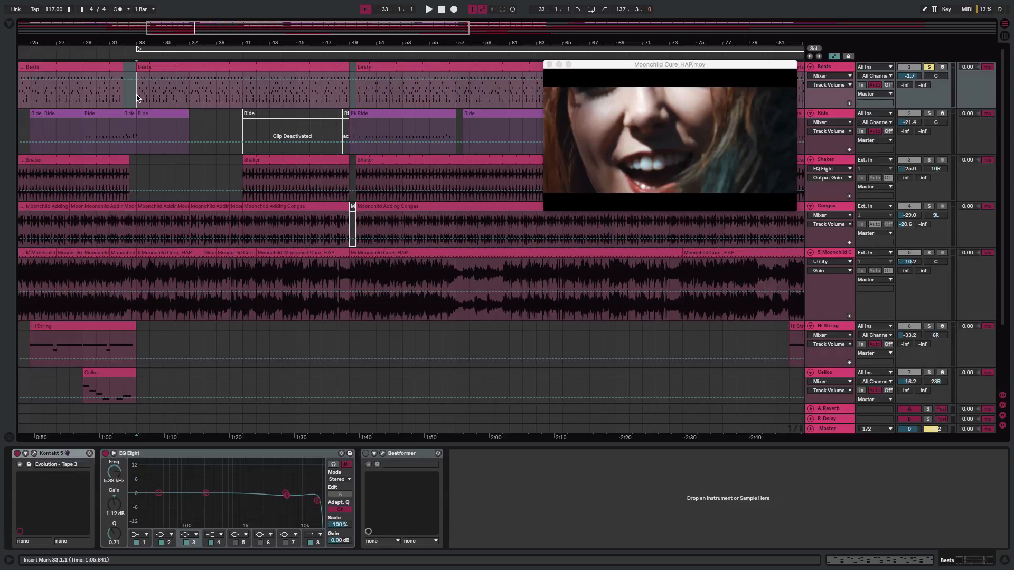
pyautogui.press('space')
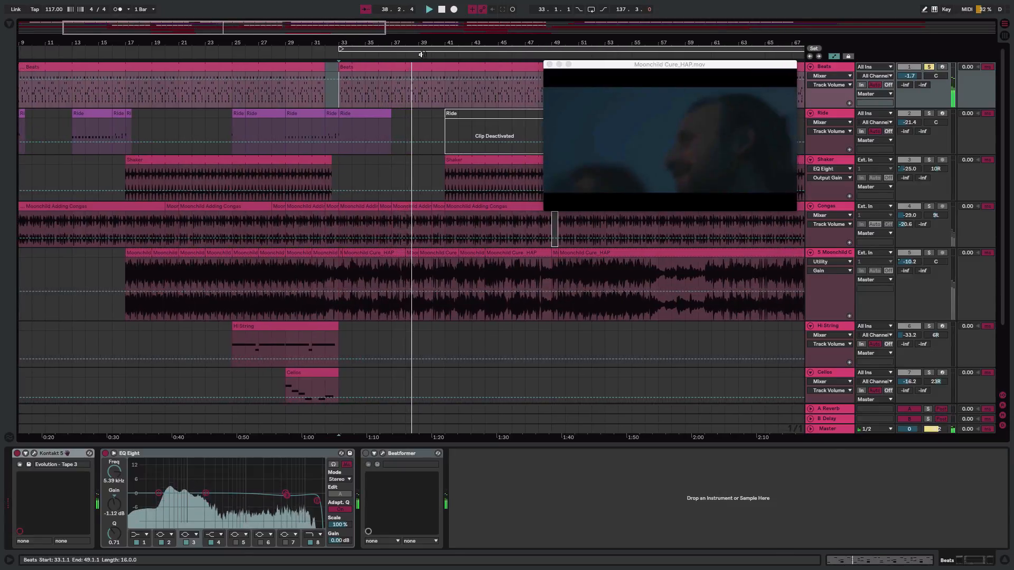
pyautogui.doubleClick(401, 65)
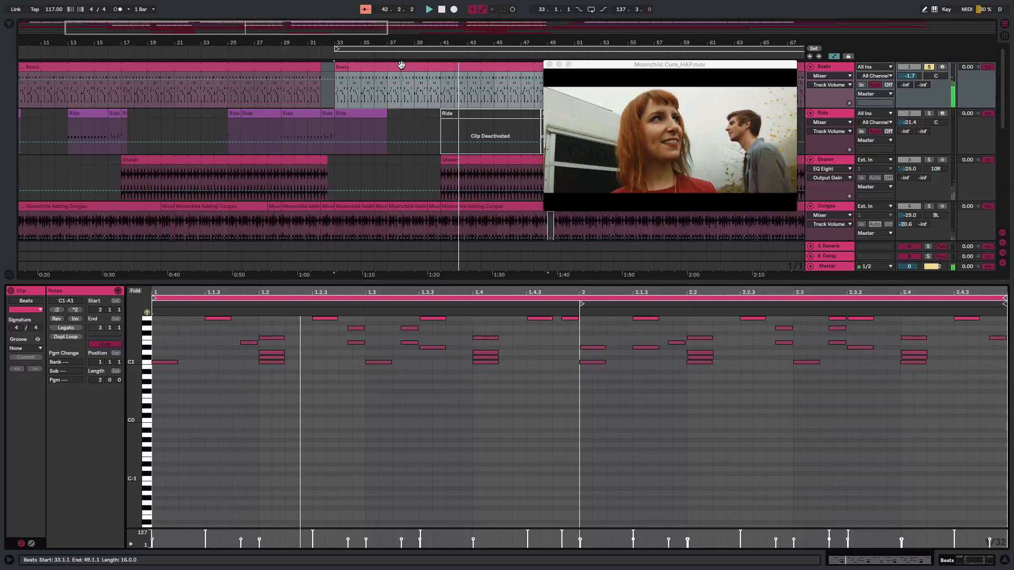
pyautogui.moveTo(342, 43); pyautogui.dragTo(289, 22)
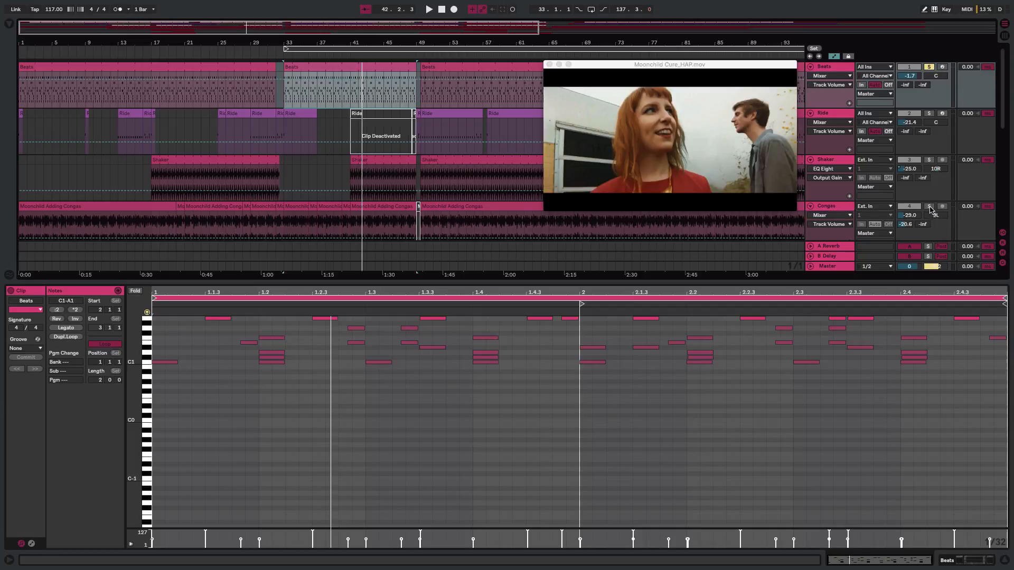
# Solo the Congas together with the Beats, play from bar 33, and examine the conga clip's waveform
pyautogui.click(929, 206)
pyautogui.click(337, 49)
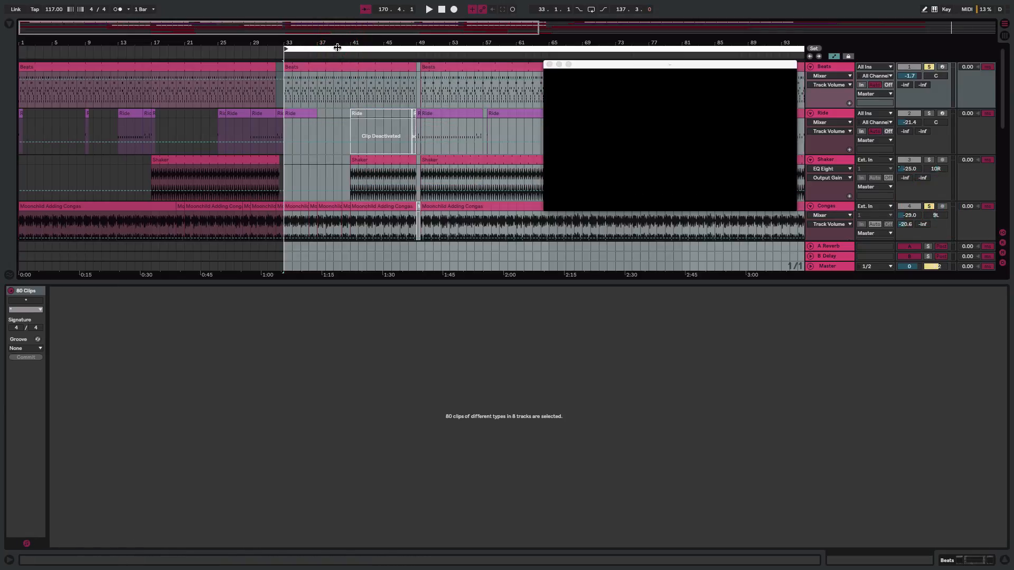
pyautogui.press('space')
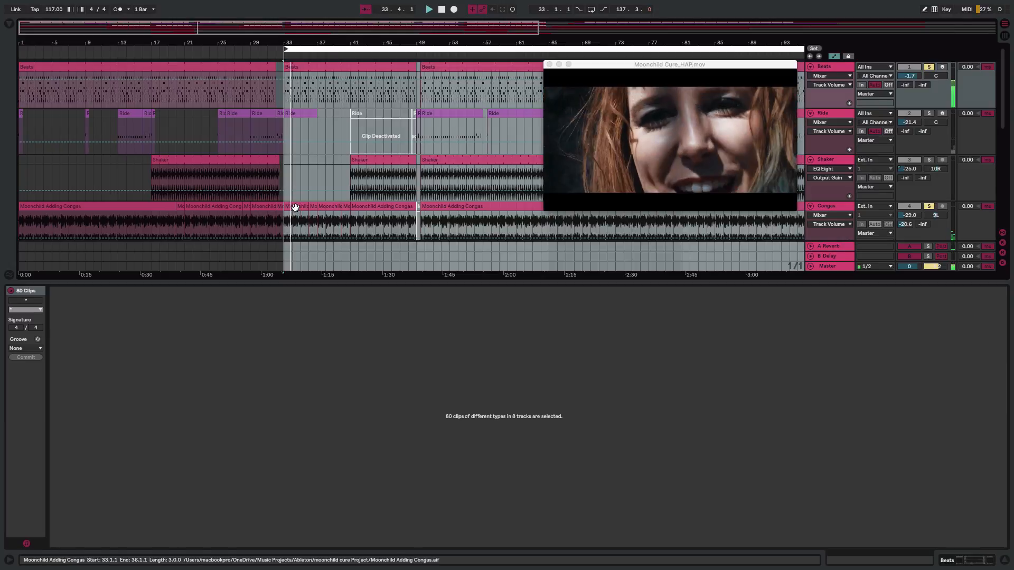
pyautogui.click(295, 207)
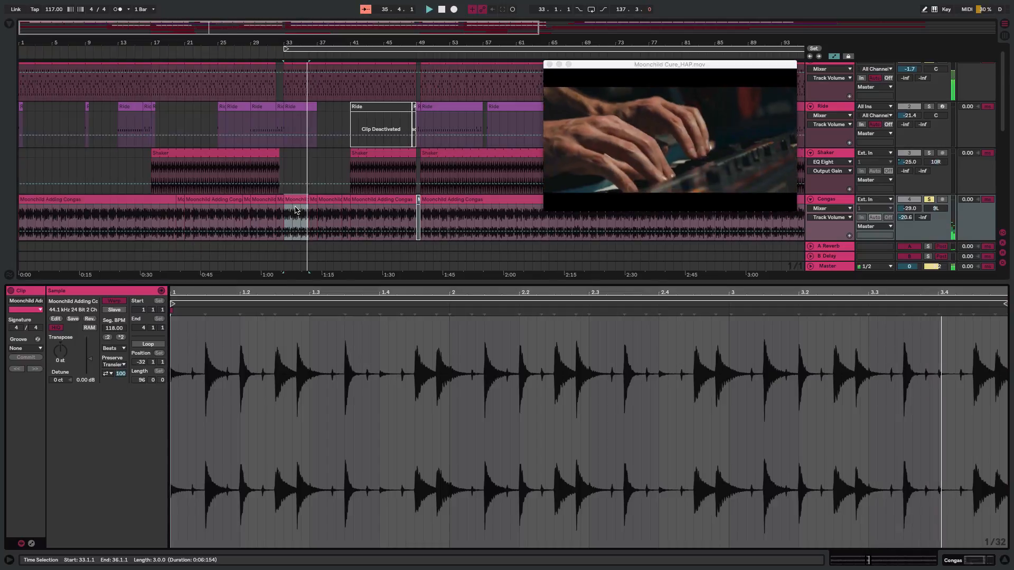
pyautogui.press('space')
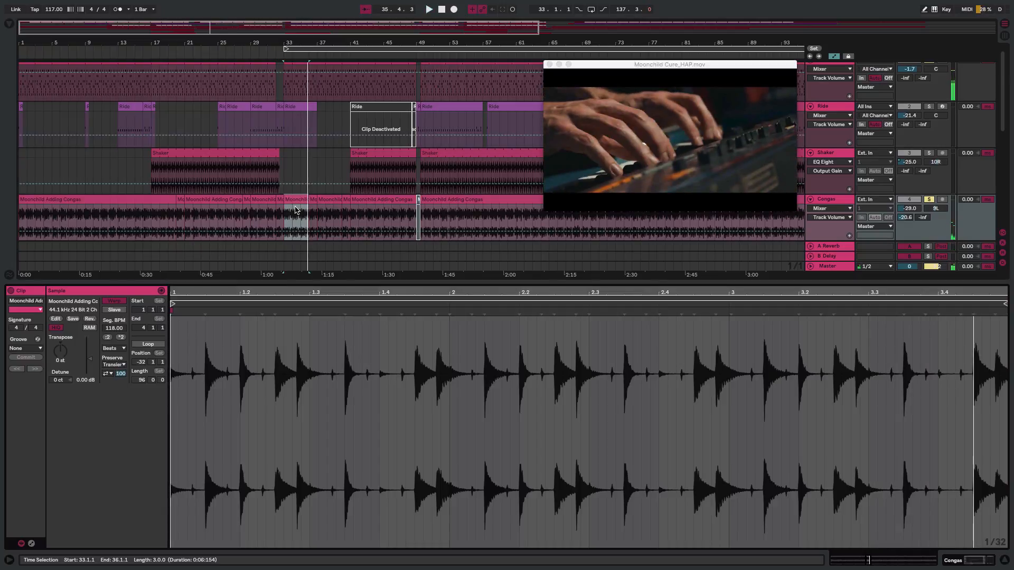
# Show the Congas track's device chain and open the UltraChannel plug-in
pyautogui.click(835, 200)
pyautogui.doubleClick(834, 200)
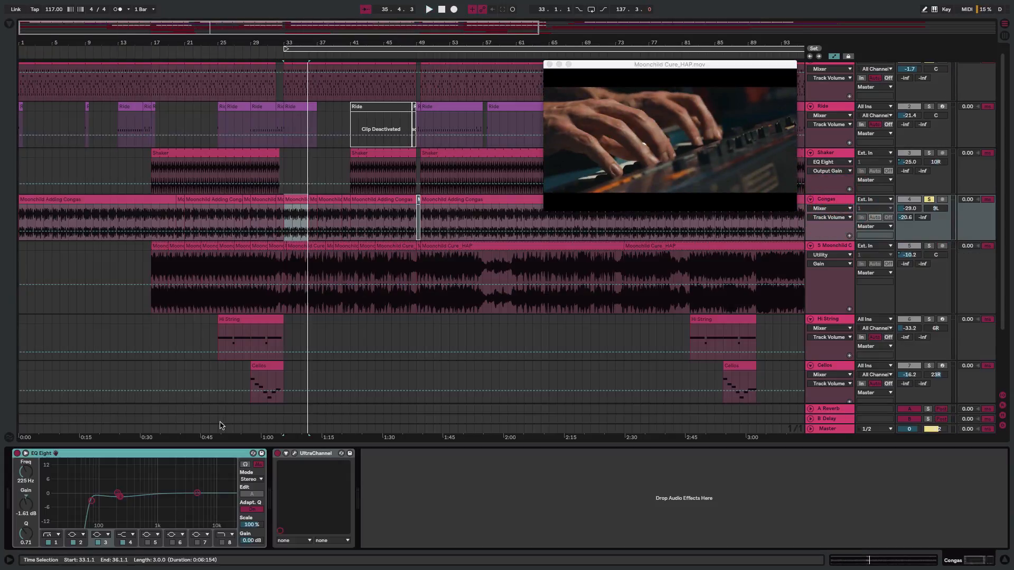
pyautogui.click(296, 457)
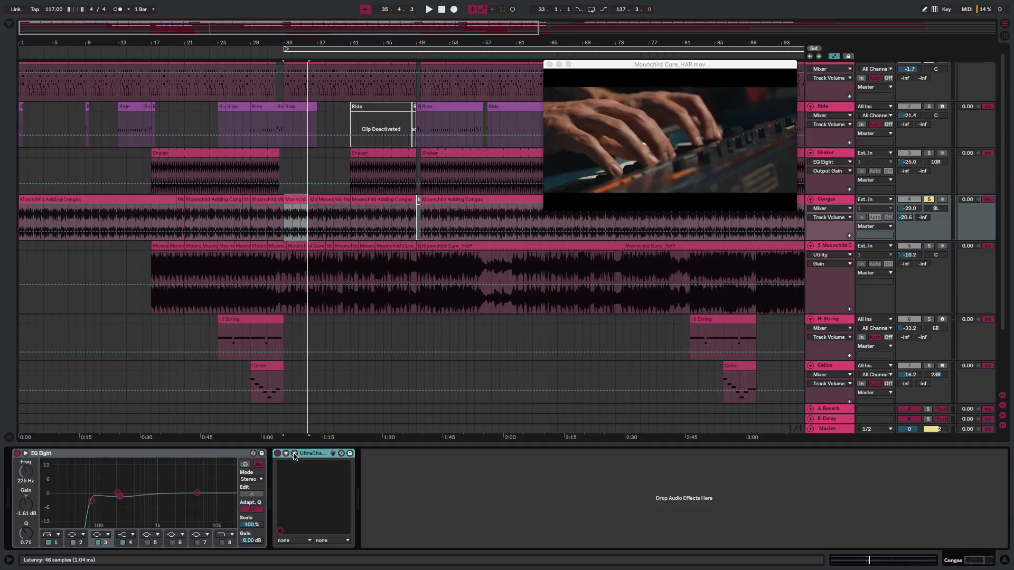
pyautogui.click(295, 455)
pyautogui.moveTo(429, 159); pyautogui.dragTo(699, 238)
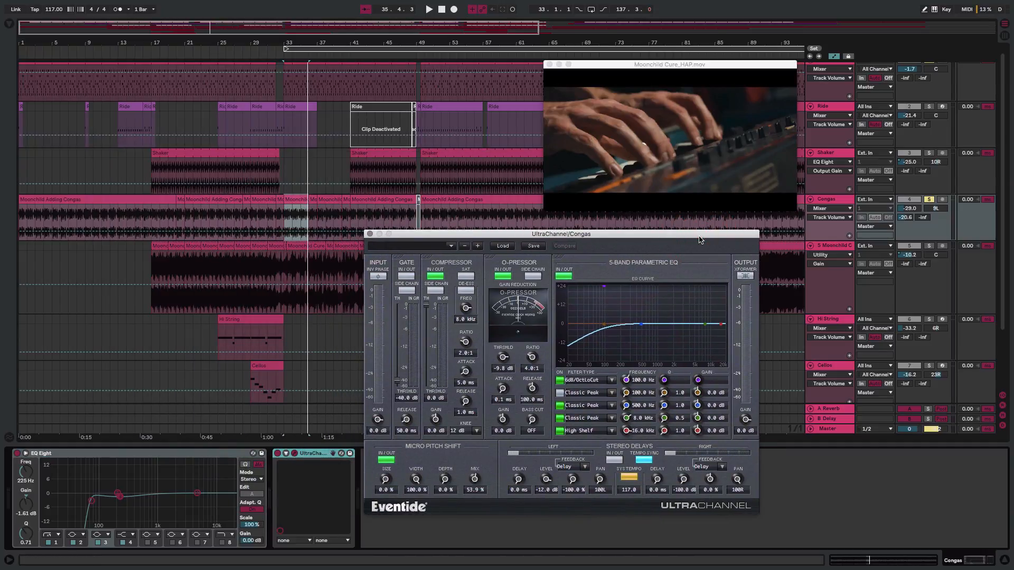
# Compare the congas without and with UltraChannel's Micro Pitch Shift during playback, leaving it on, and close the plug-in
pyautogui.click(386, 459)
pyautogui.press('space')
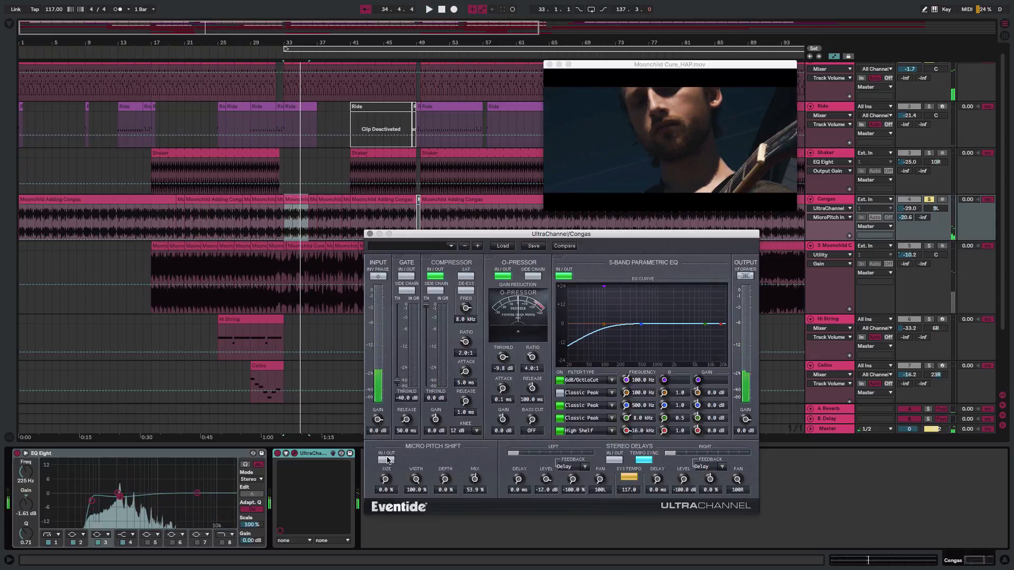
pyautogui.click(386, 460)
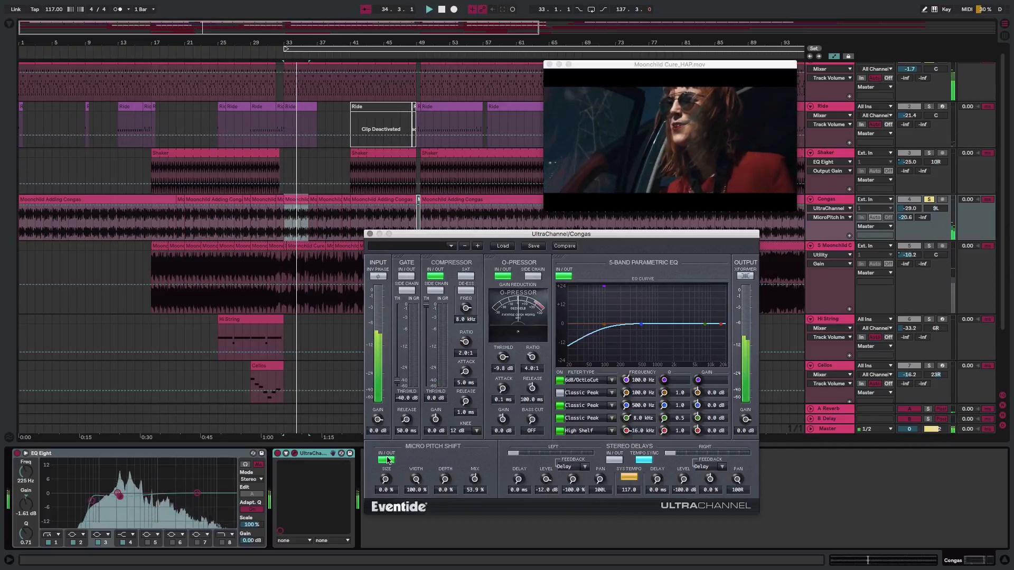
pyautogui.press('space')
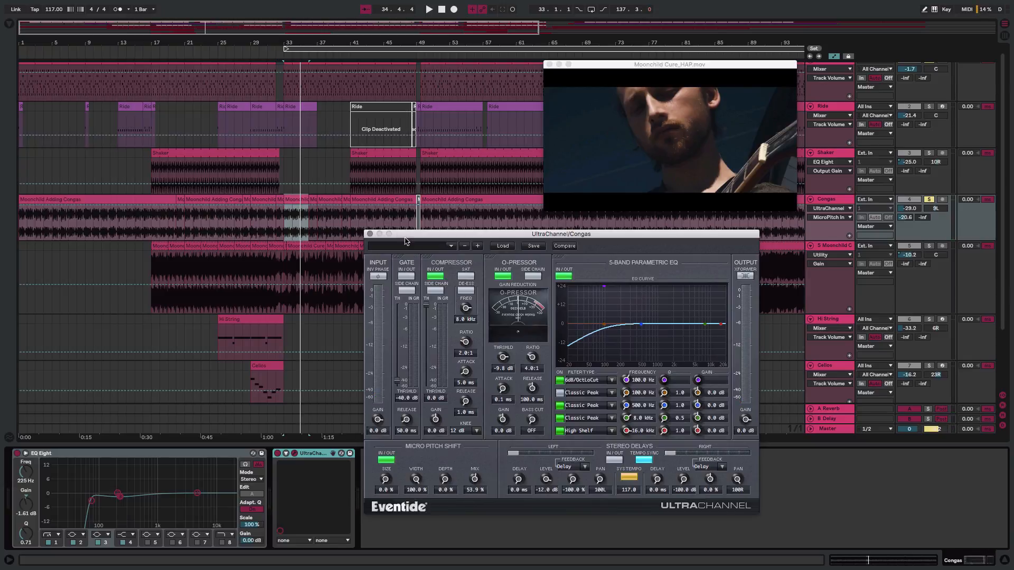
pyautogui.click(370, 234)
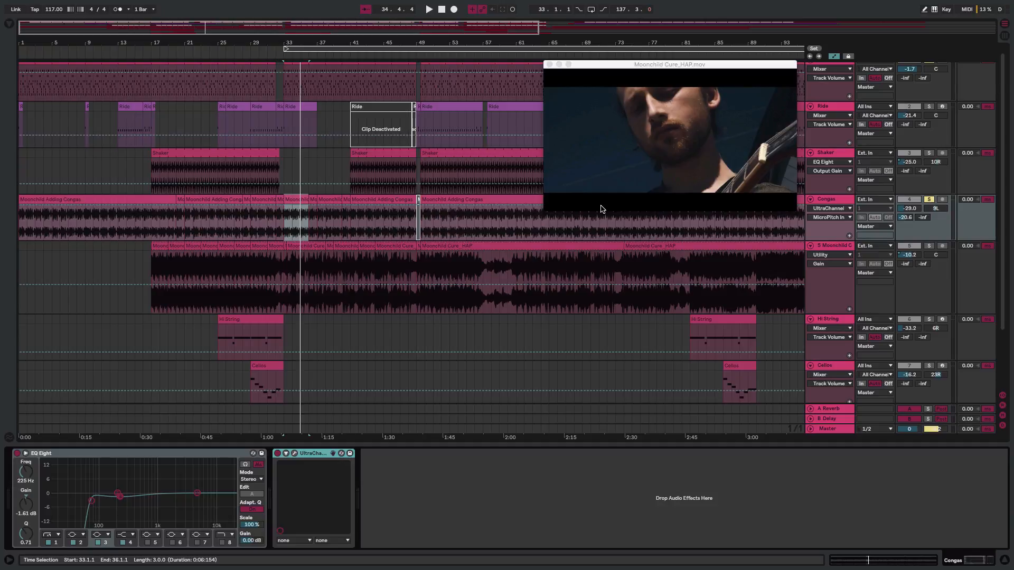
# Turn off track soloing and play the full arrangement from bar 33
pyautogui.click(929, 200)
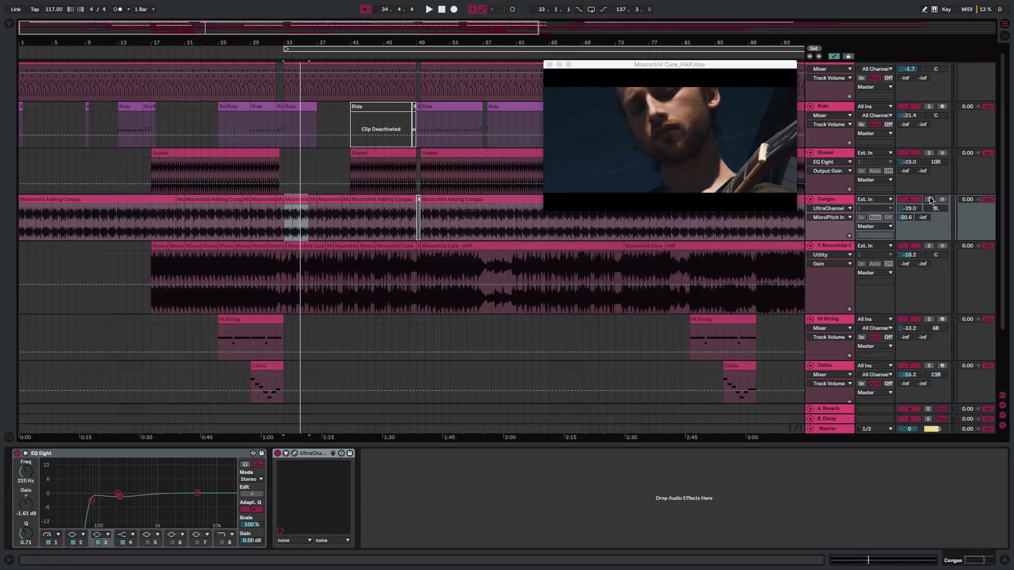
pyautogui.click(321, 50)
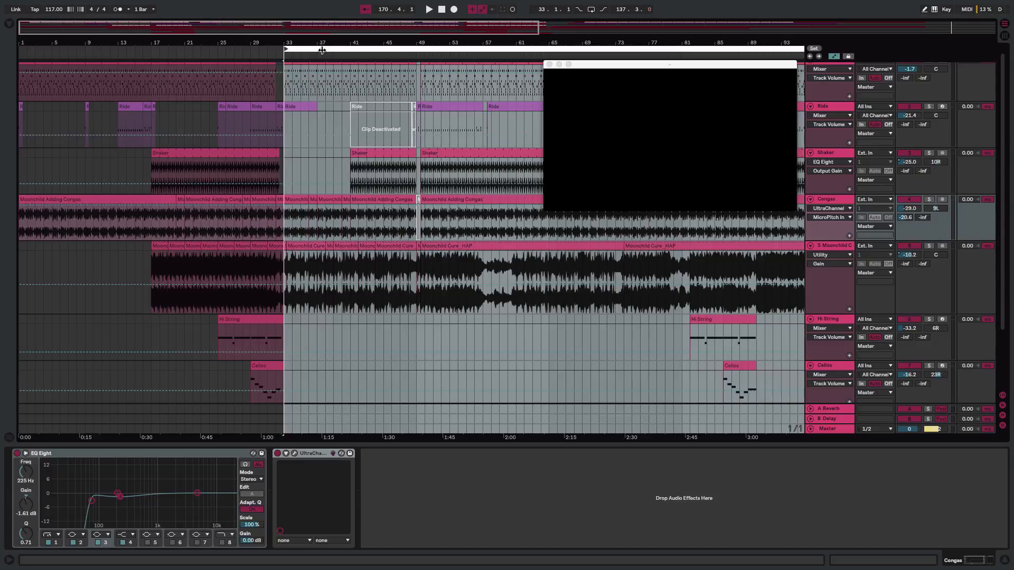
pyautogui.press('space')
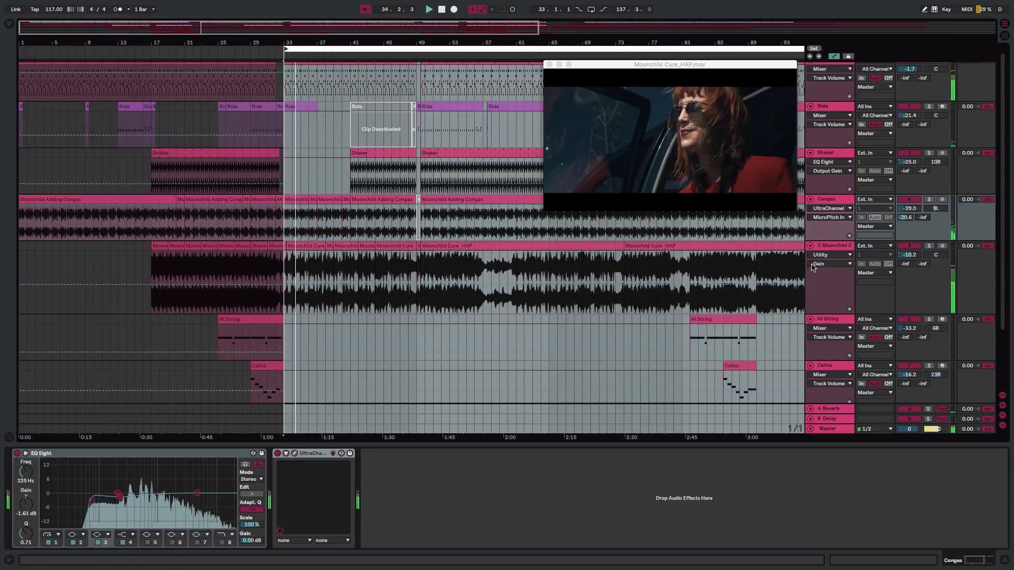
# Solo the Moonchild Cure_HAP track and examine its EQ Eight, Compressor and Glue Compressor devices during playback
pyautogui.click(929, 247)
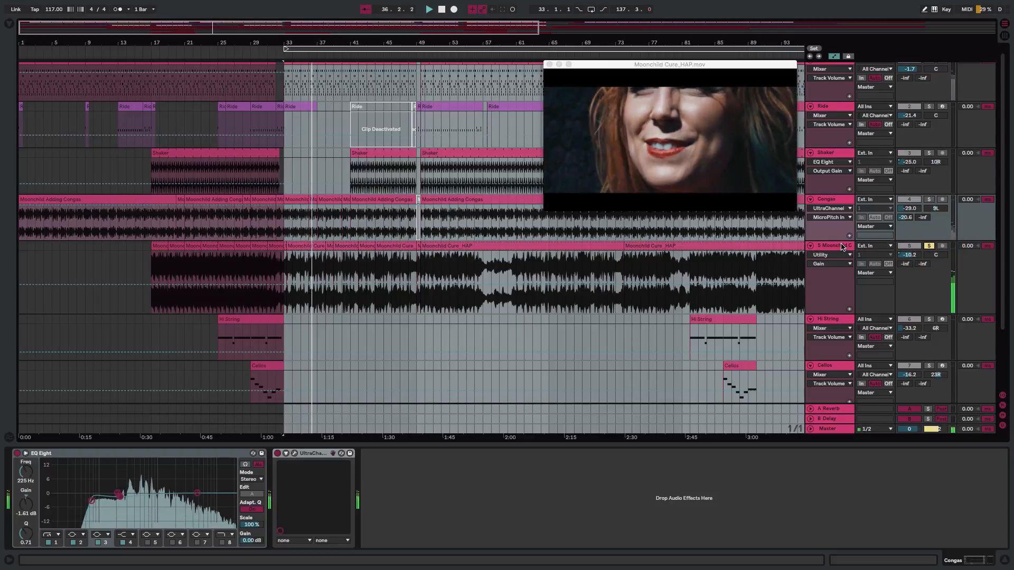
pyautogui.click(845, 285)
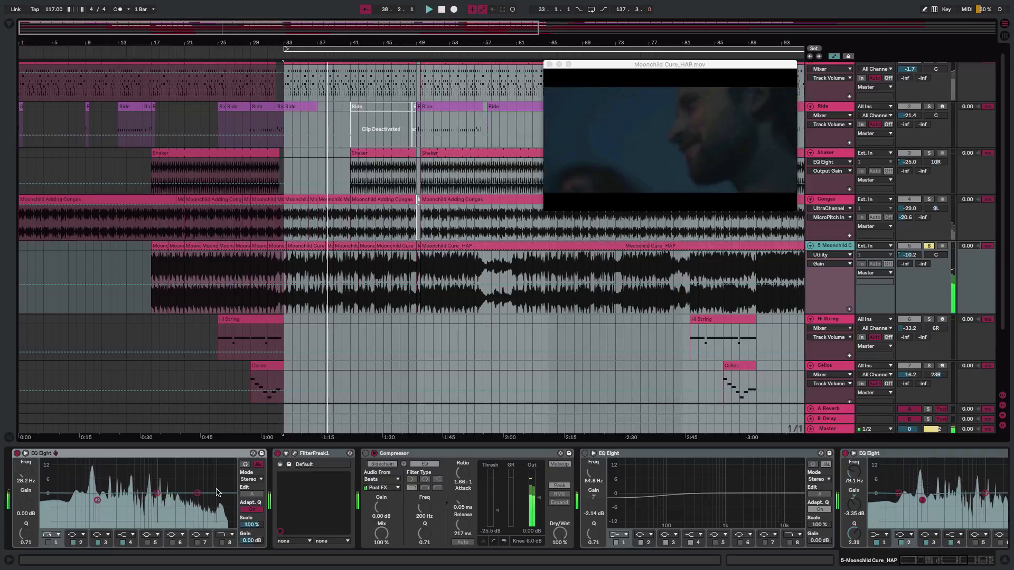
pyautogui.click(98, 502)
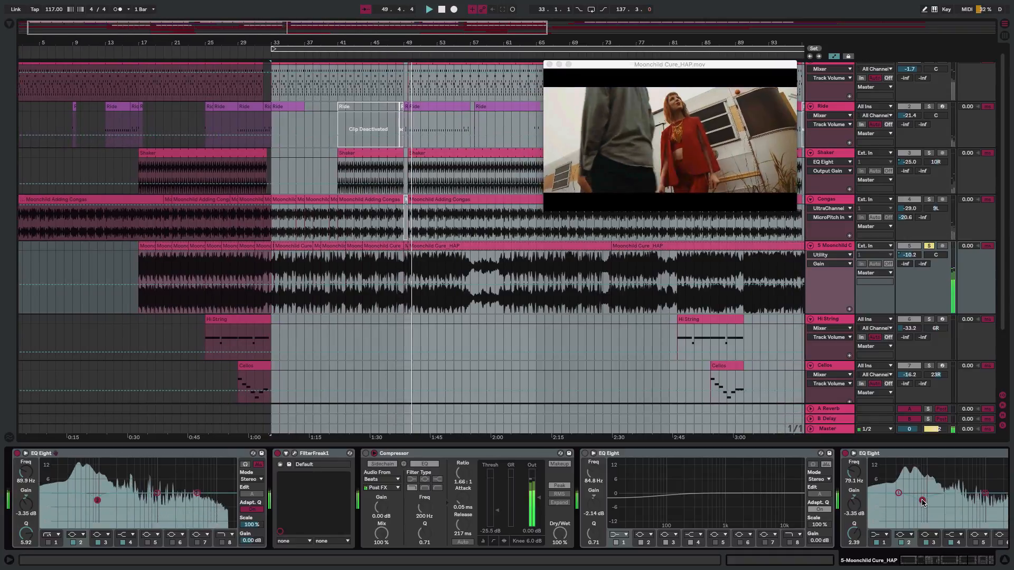
pyautogui.hscroll(7, 656, 486)
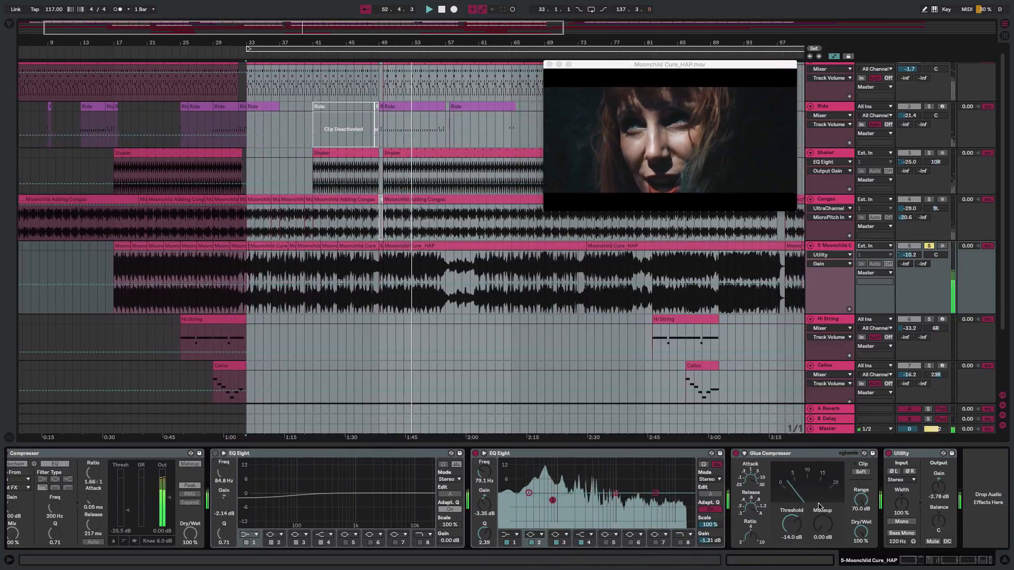
pyautogui.hscroll(-5, 368, 513)
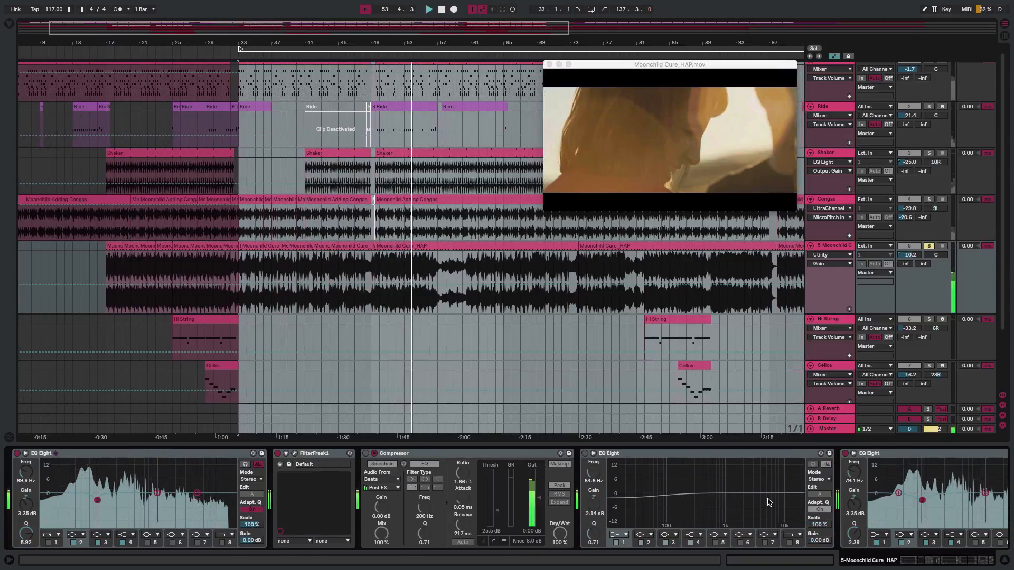
# Show the FilterFreak1 Bypass automation on the Moonchild Cure_HAP track and open the FilterFreak plug-in, moving its window clear of the track
pyautogui.click(841, 256)
pyautogui.click(837, 278)
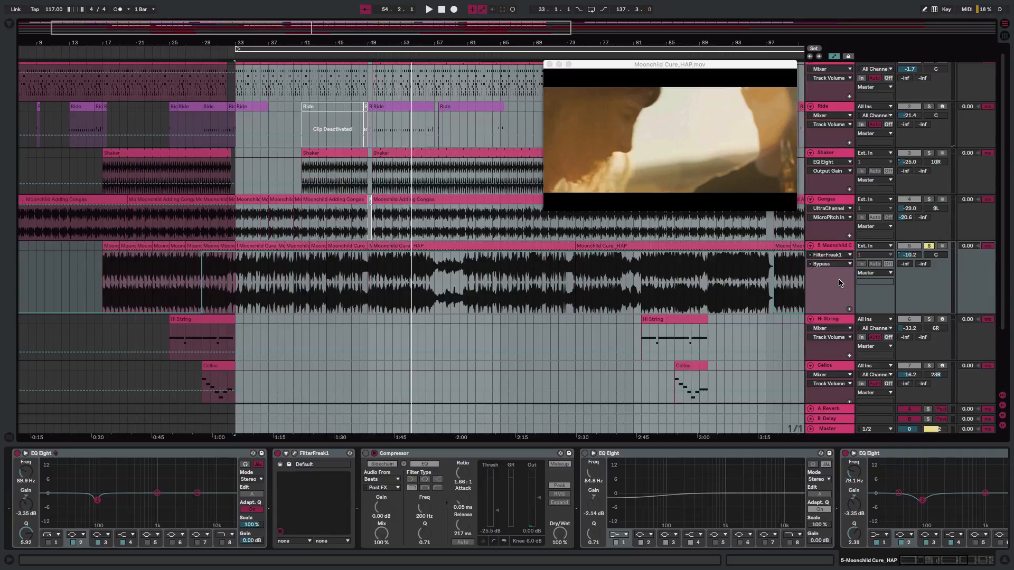
pyautogui.click(294, 454)
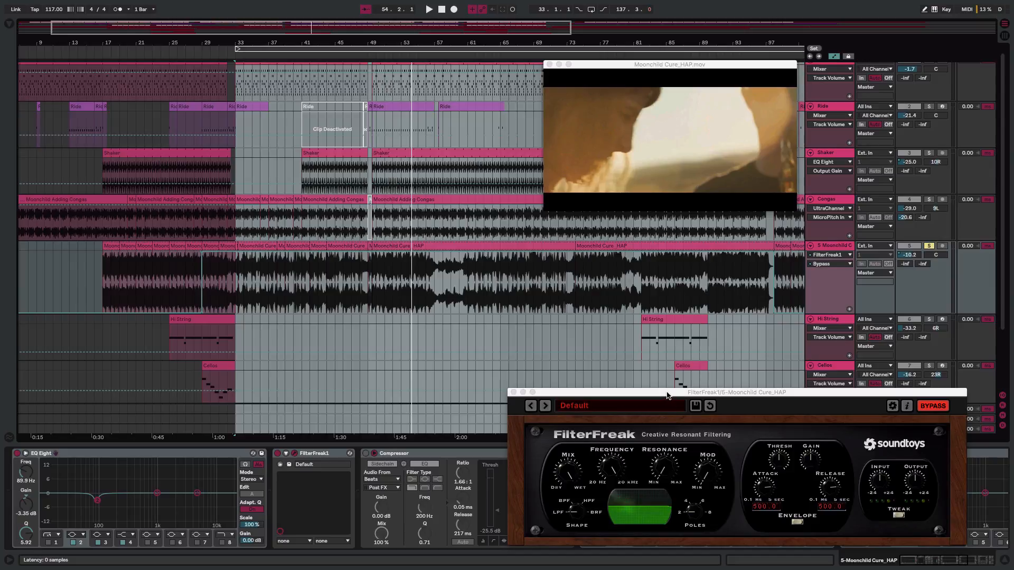
pyautogui.moveTo(666, 394); pyautogui.dragTo(565, 367)
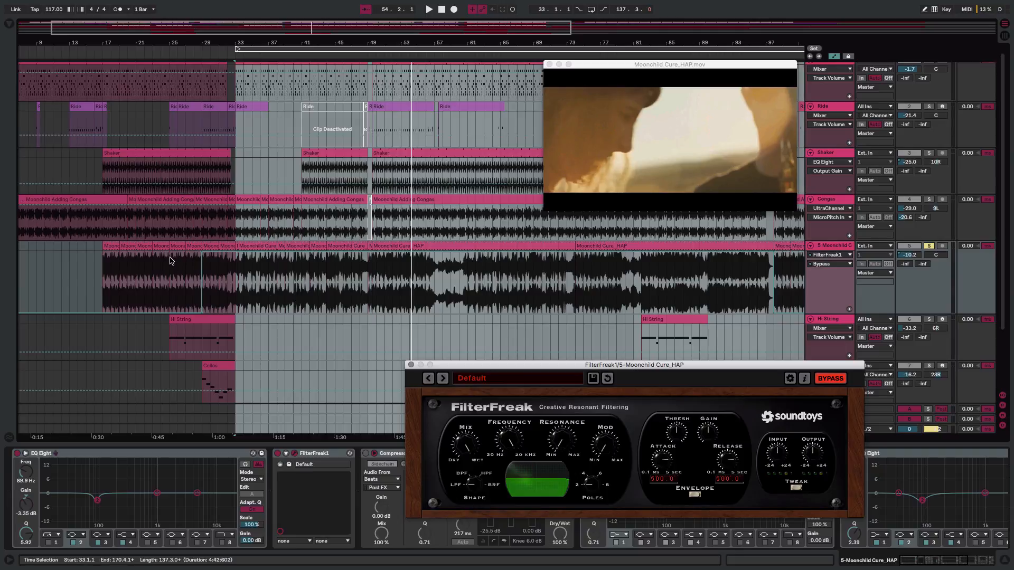
# Show FilterFreak's Frequency automation, play the soloed track from bar 17, and close the plug-in to view the rest of the device chain
pyautogui.click(830, 264)
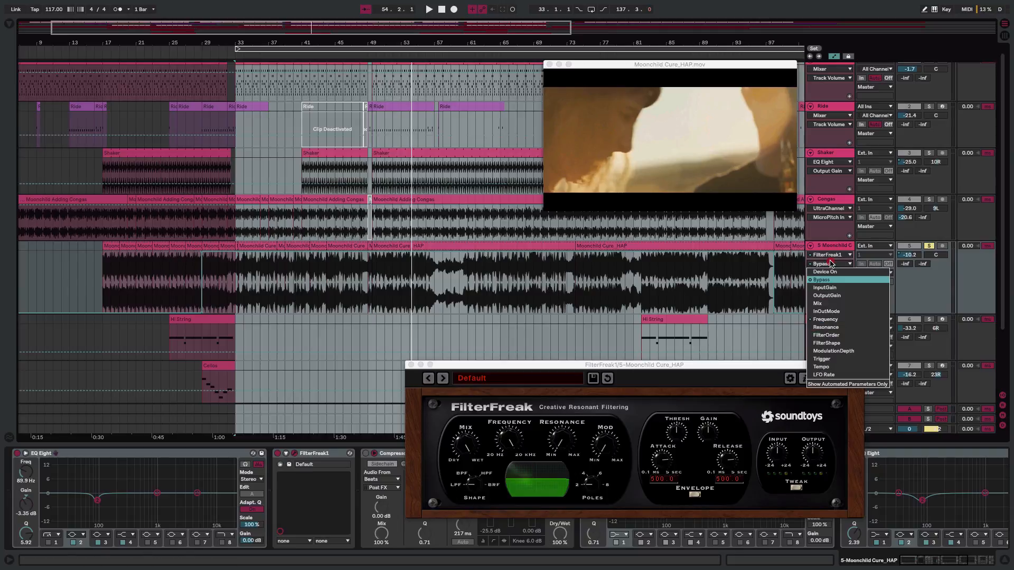
pyautogui.click(824, 319)
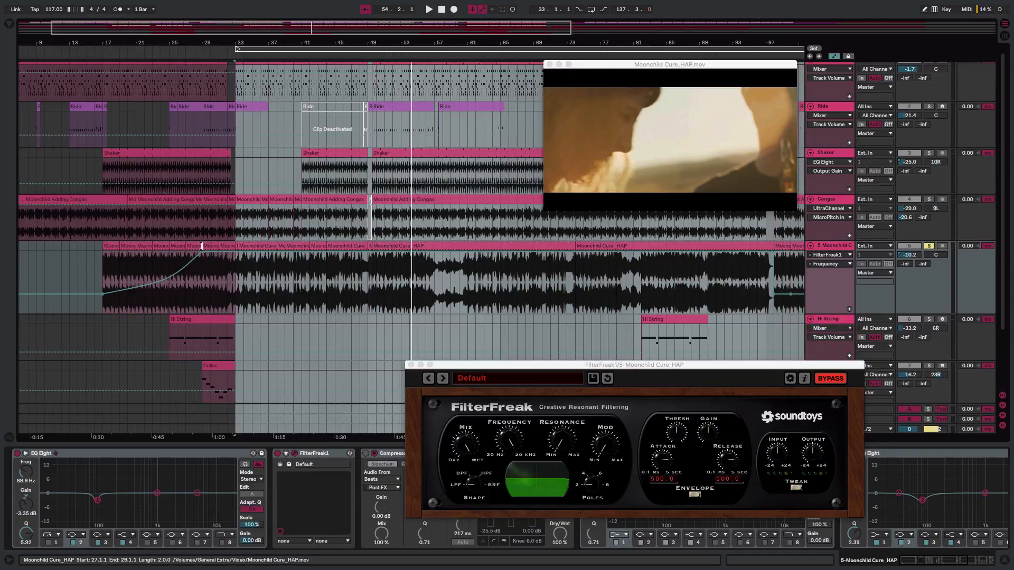
pyautogui.click(102, 55)
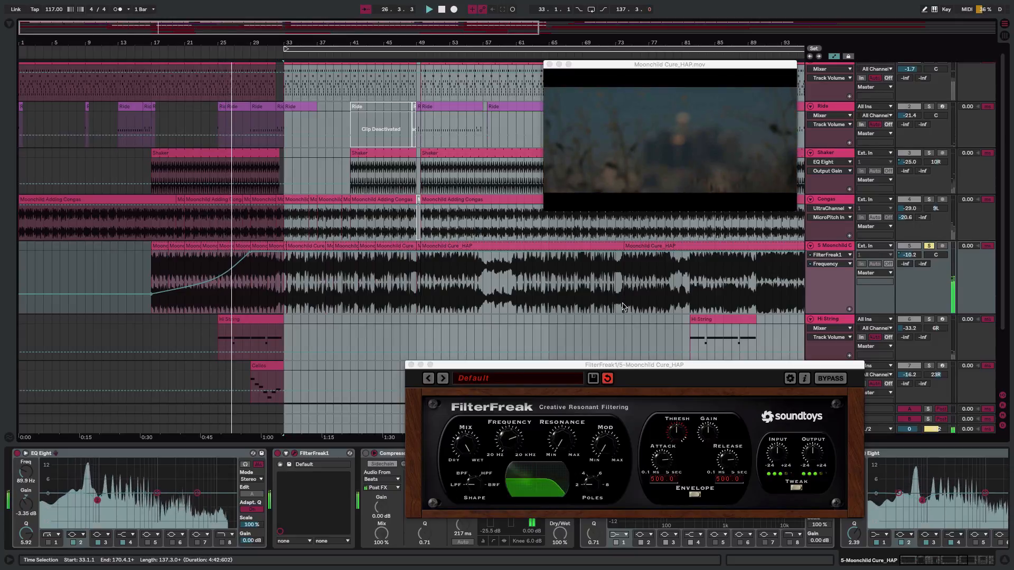
pyautogui.click(410, 365)
pyautogui.hscroll(10, 686, 513)
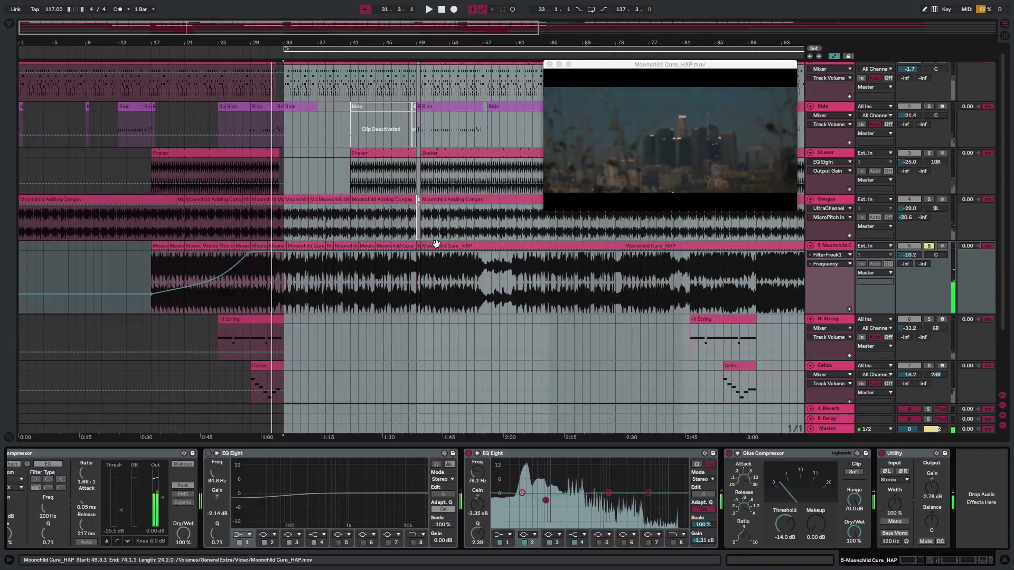
# Open the Moonchild Cure_HAP clip at bar 33 and review its warp mode options without changing the mode
pyautogui.click(315, 246)
pyautogui.click(316, 246)
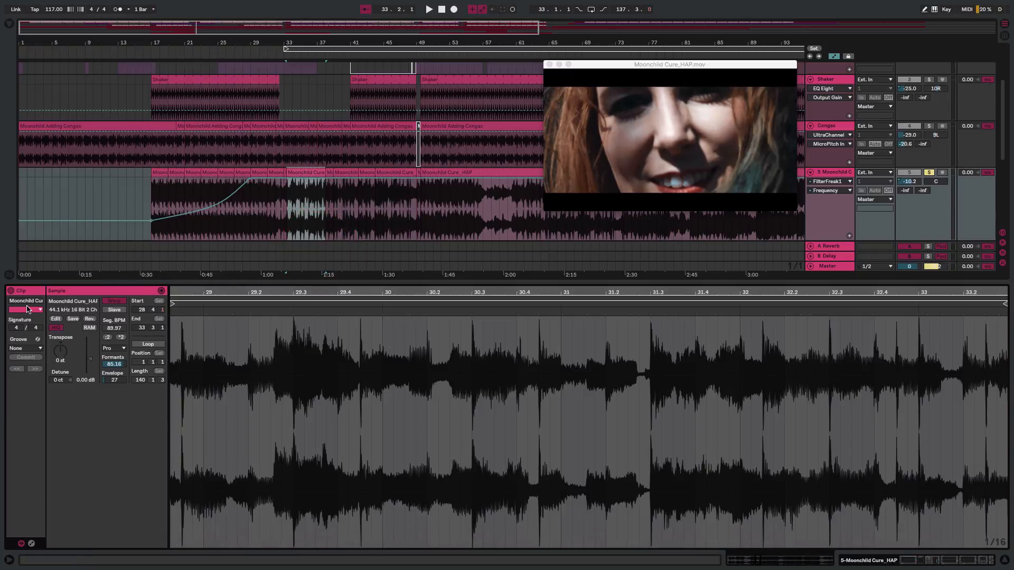
pyautogui.click(122, 350)
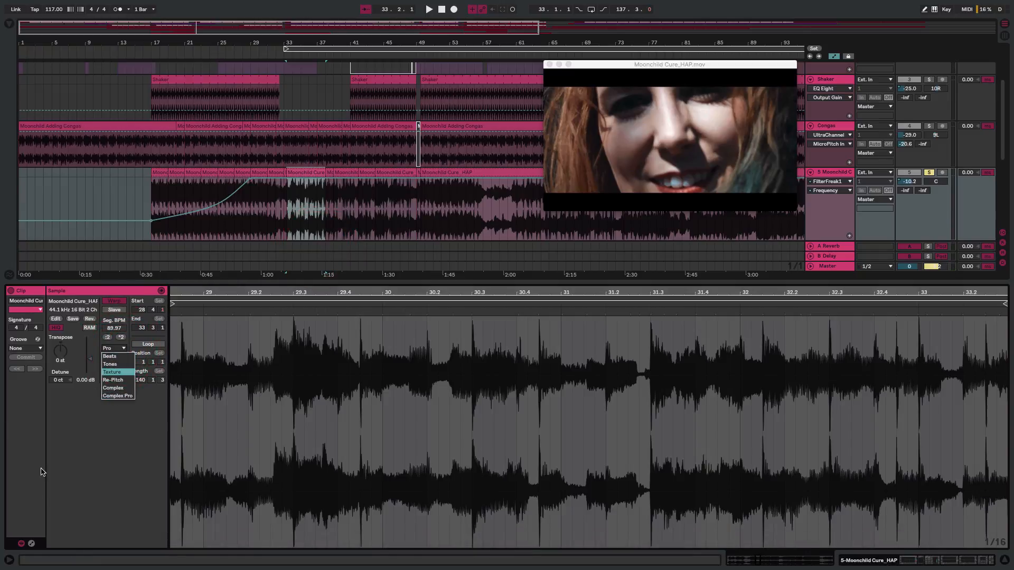
pyautogui.click(87, 470)
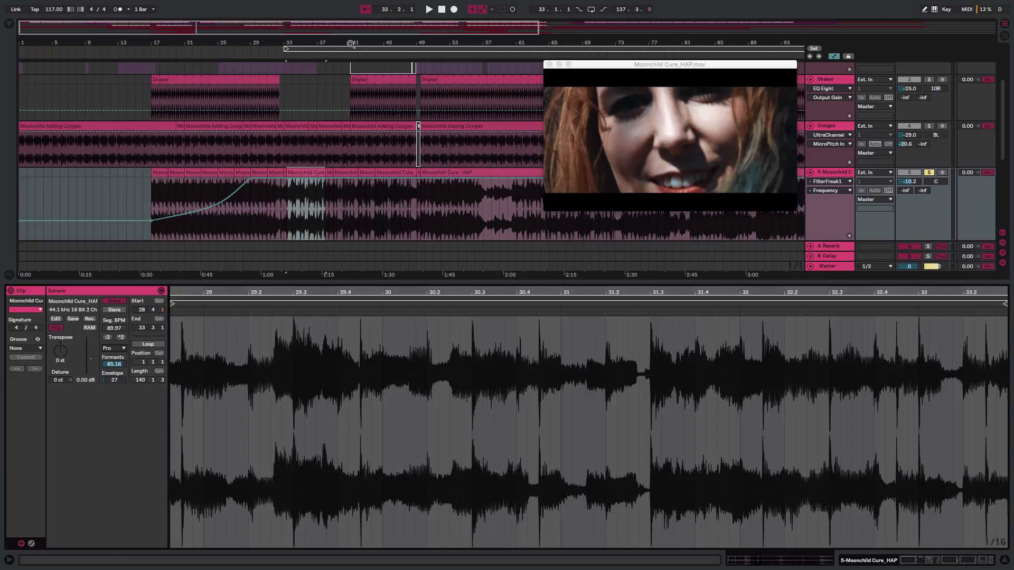
# Turn off solo on the Moonchild Cure_HAP track and play the full arrangement from bar 33
pyautogui.moveTo(351, 45); pyautogui.dragTo(226, 44)
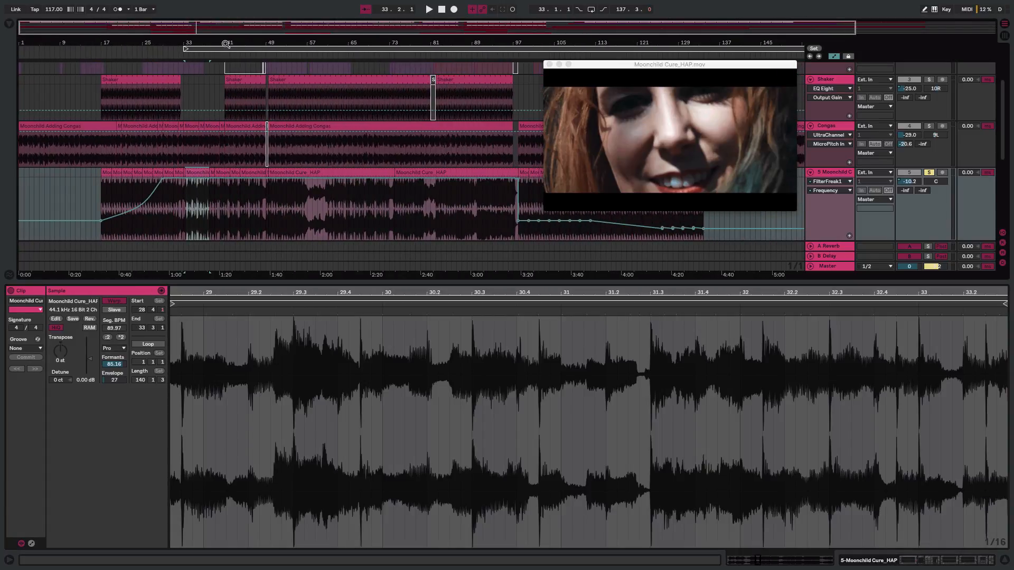
pyautogui.click(930, 174)
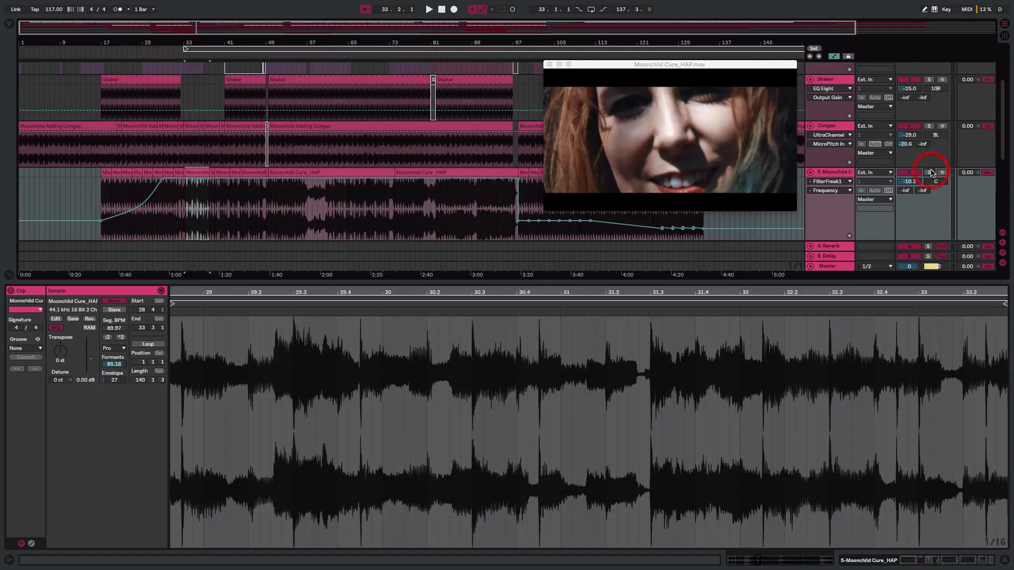
pyautogui.click(262, 50)
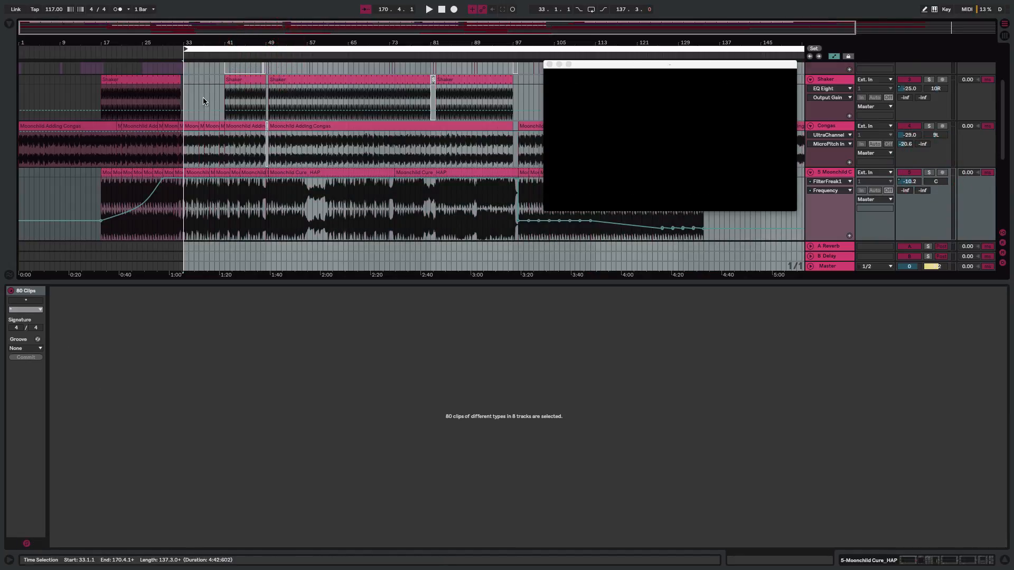
pyautogui.click(185, 67)
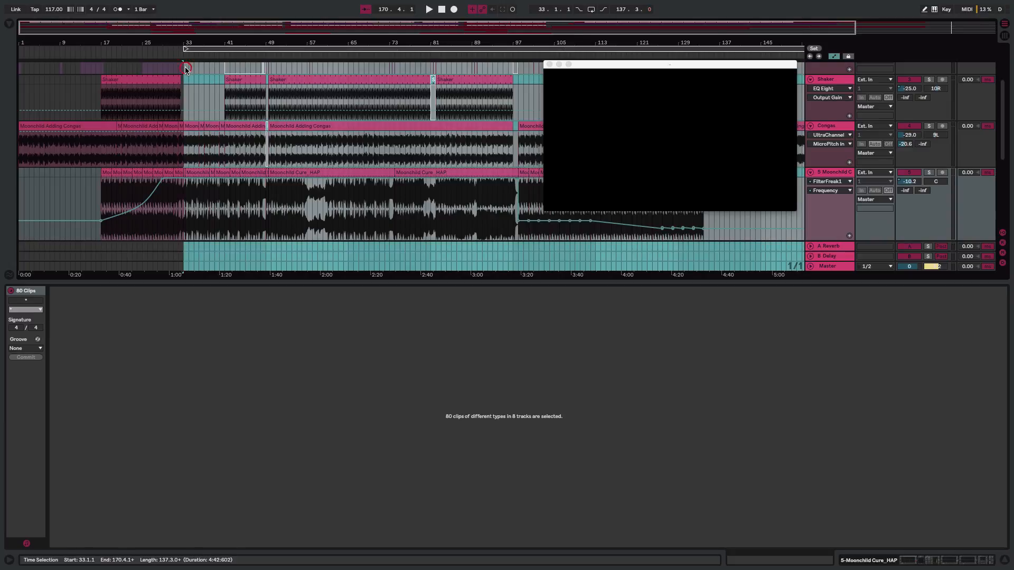
pyautogui.click(184, 83)
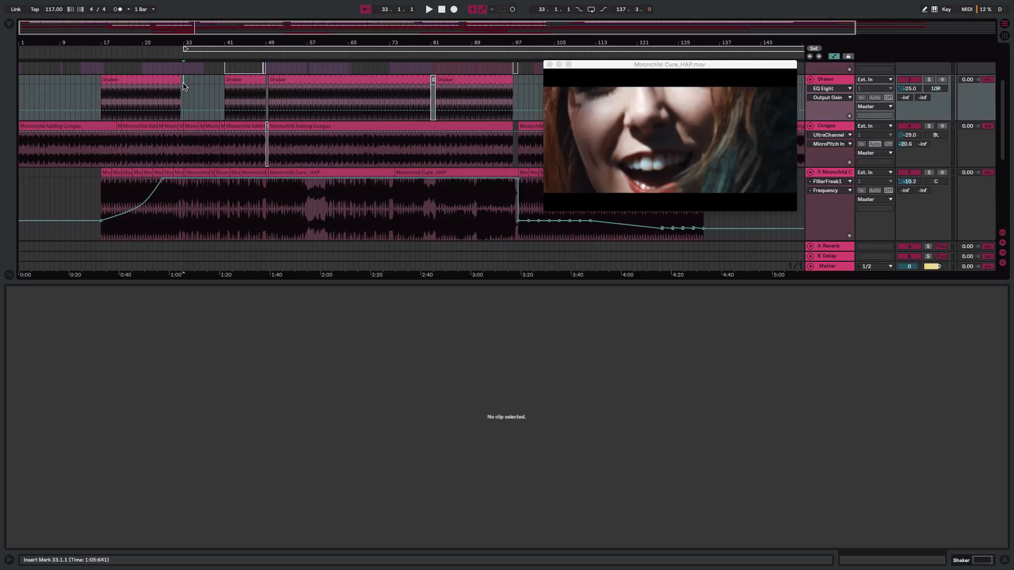
pyautogui.press('space')
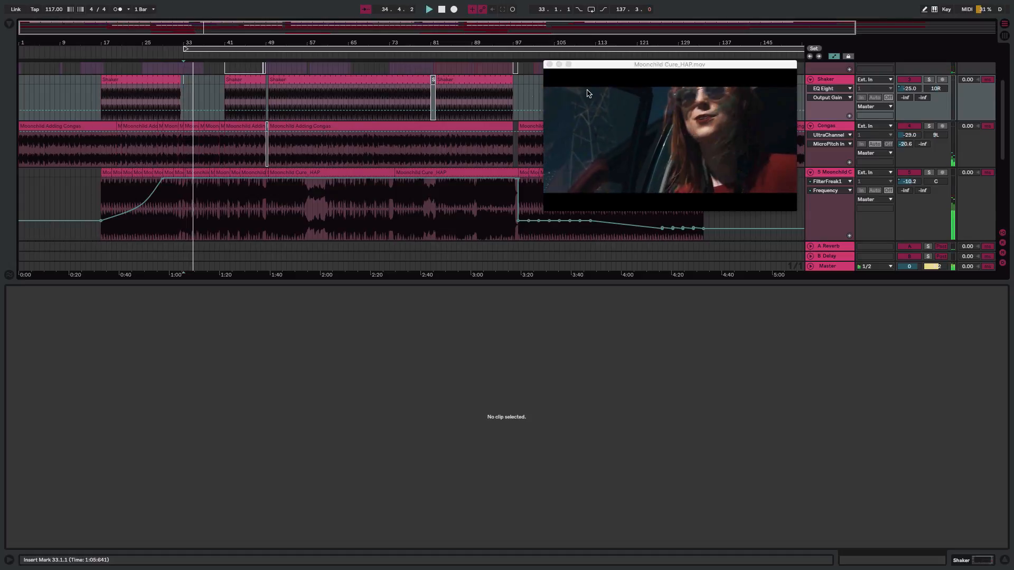
# Zoom in around bar 41 and briefly solo the Shaker track during playback, returning to the full mix
pyautogui.scroll(3, 685, 154)
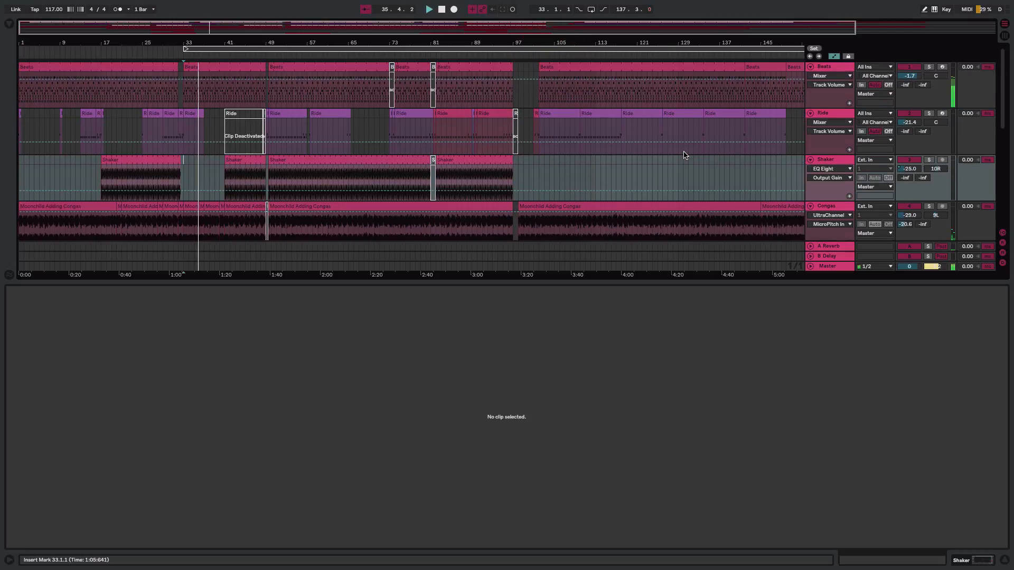
pyautogui.scroll(-6, 684, 155)
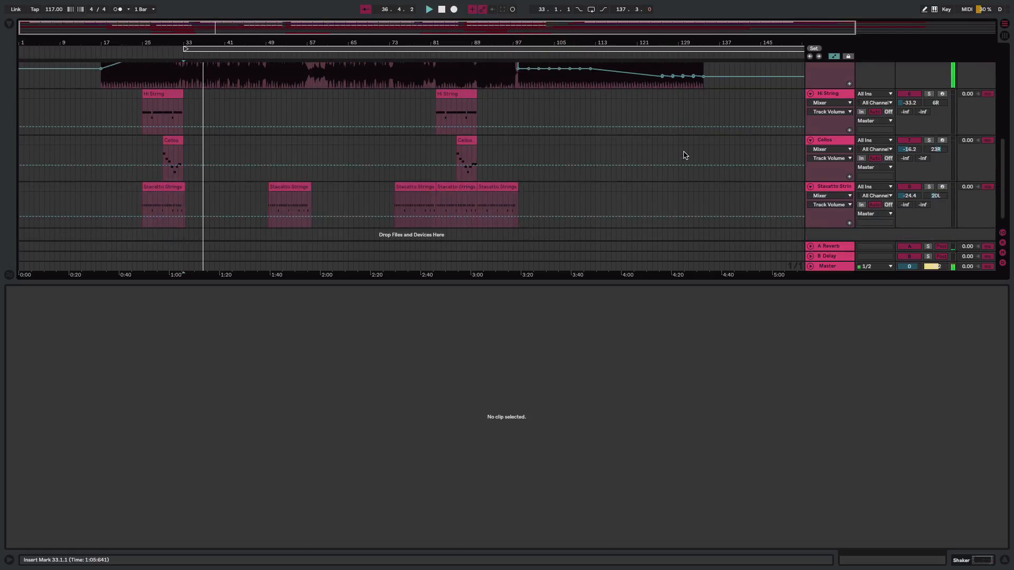
pyautogui.scroll(6, 685, 154)
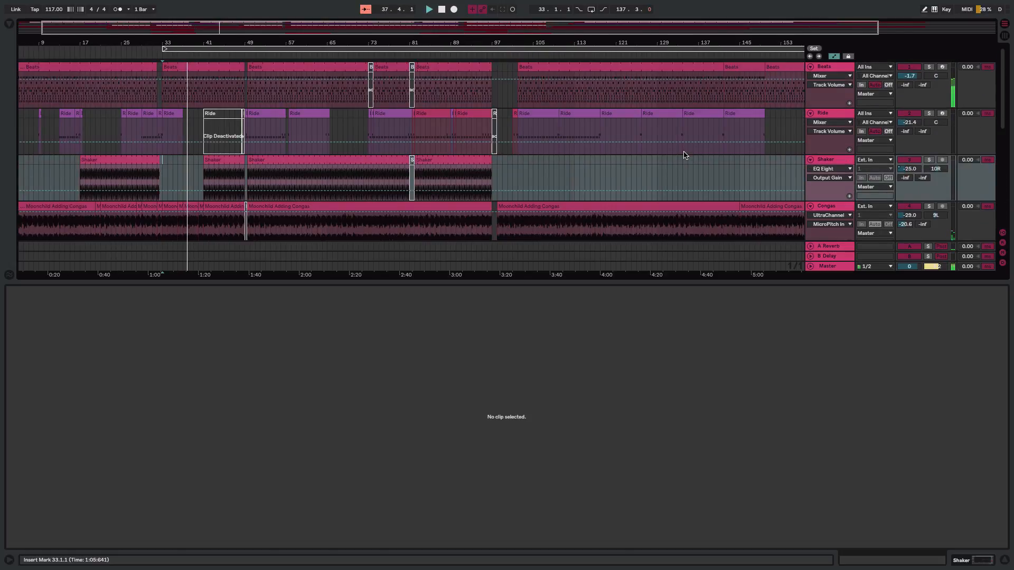
pyautogui.moveTo(203, 39); pyautogui.dragTo(210, 90)
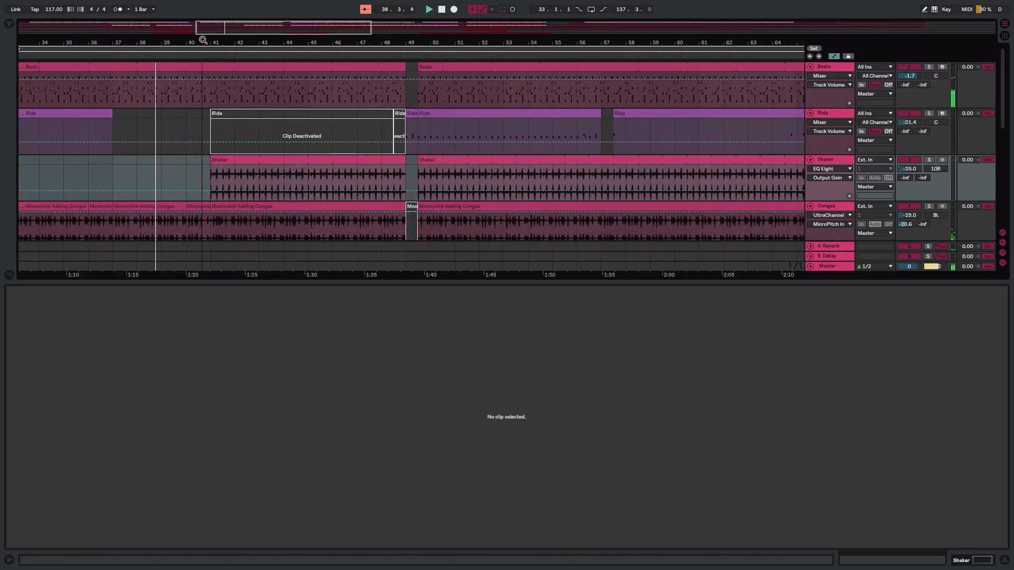
pyautogui.click(829, 164)
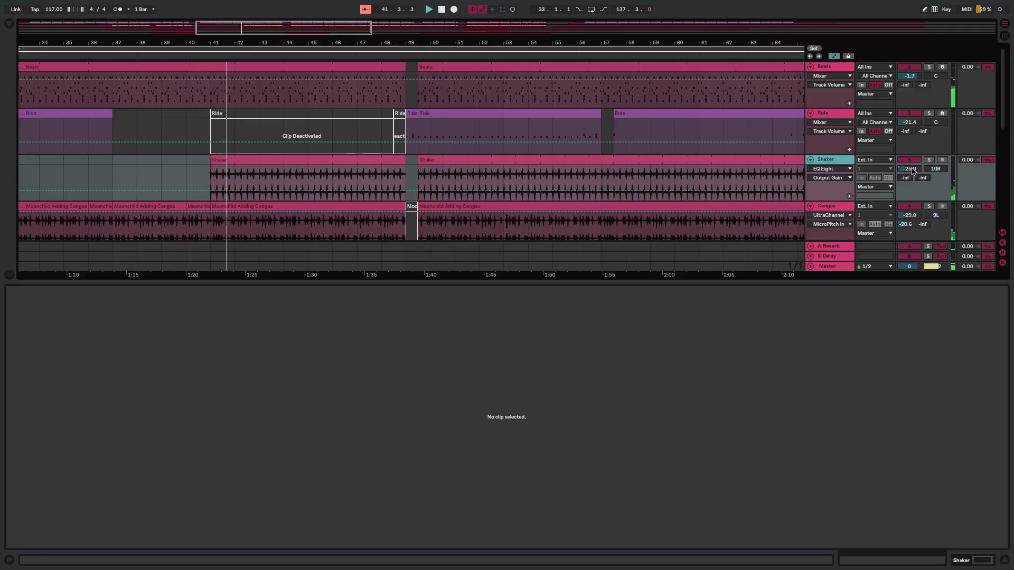
pyautogui.click(927, 161)
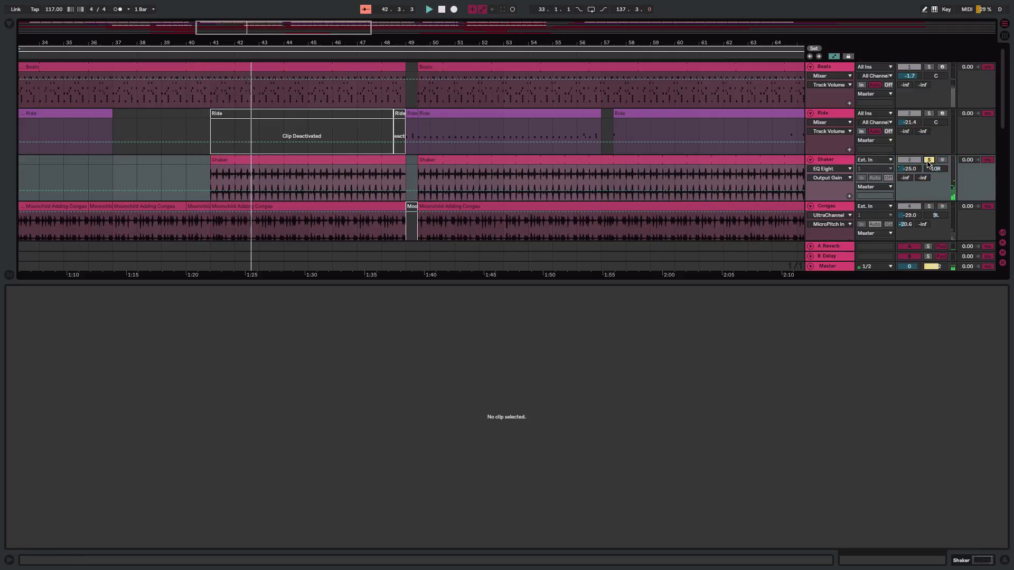
pyautogui.click(927, 161)
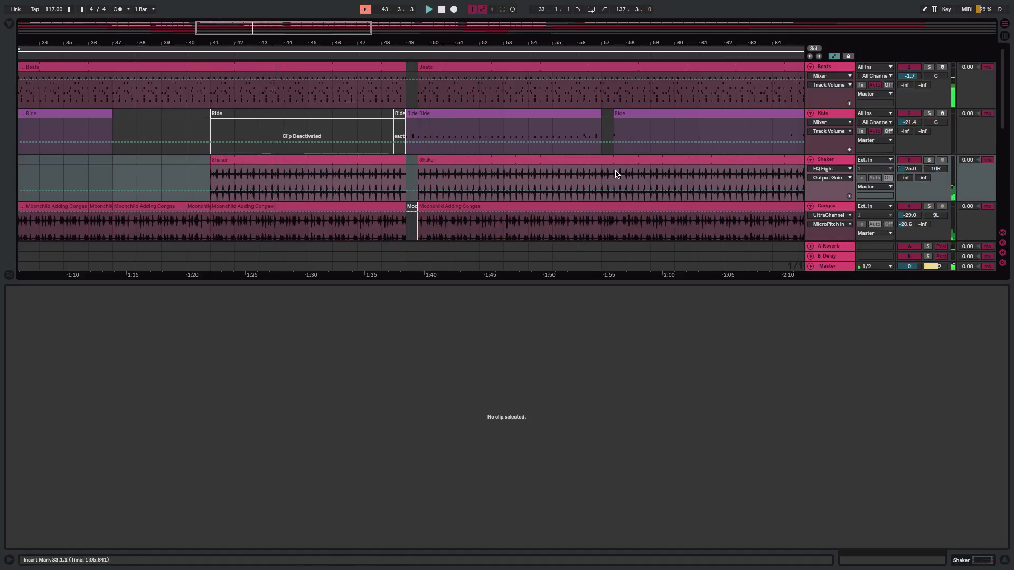
# Examine the break at bar 49 across the Beats, Ride, Shaker and Congas tracks during playback
pyautogui.scroll(-2, 454, 124)
pyautogui.hscroll(5, 454, 124)
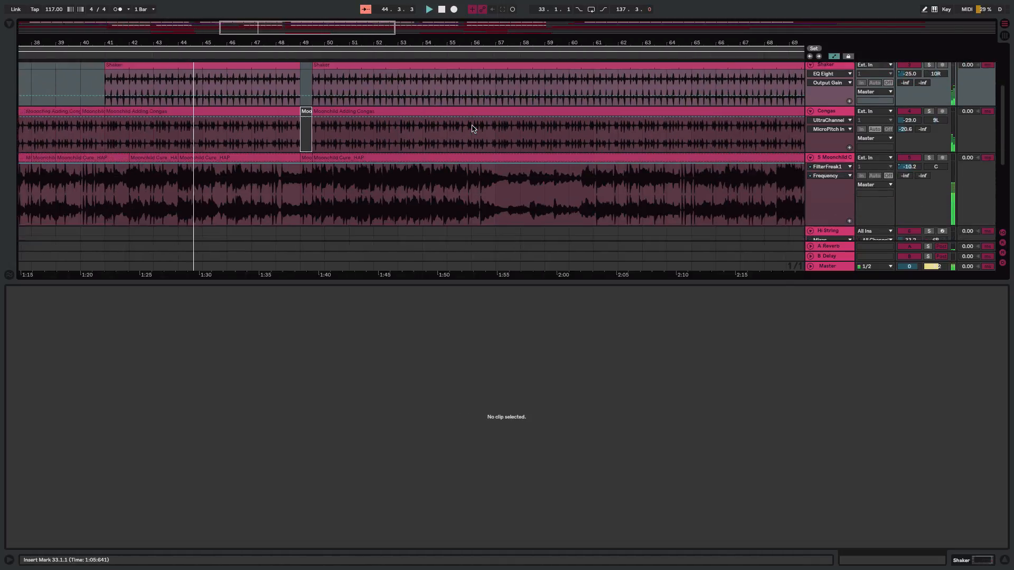
pyautogui.scroll(1, 471, 128)
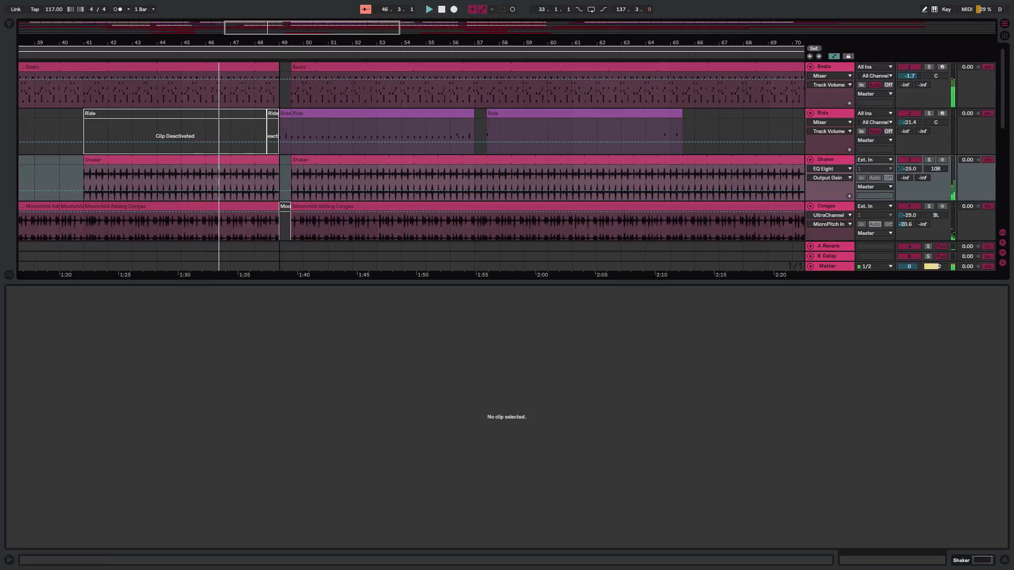
pyautogui.scroll(2, 285, 70)
pyautogui.scroll(2, 284, 71)
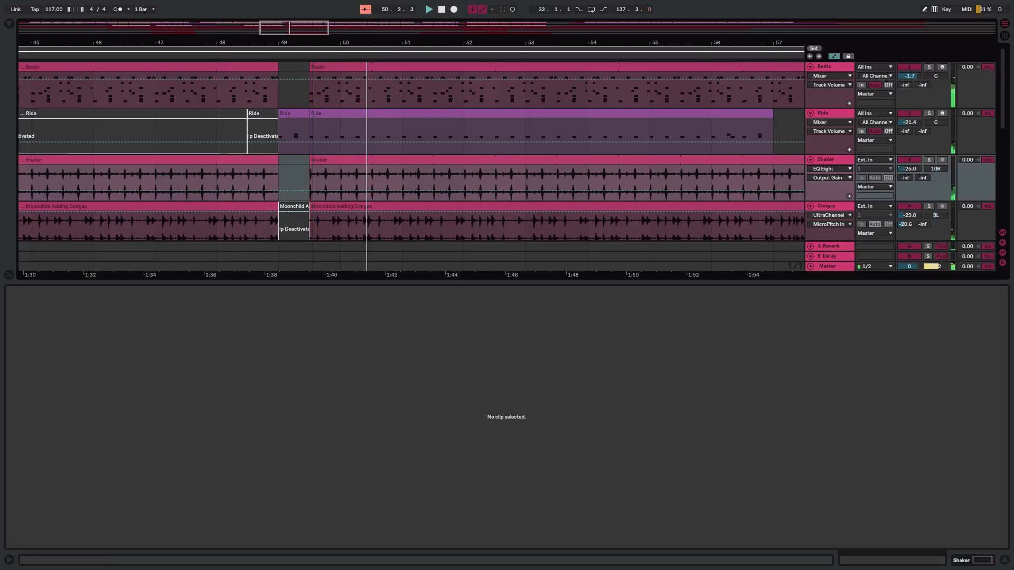
# Solo the Stacatto Strings track, show its device chain, and inspect the String Ensemble in Kontakt 5 before closing the plug-in
pyautogui.moveTo(314, 42); pyautogui.dragTo(314, 27)
pyautogui.scroll(-8, 437, 152)
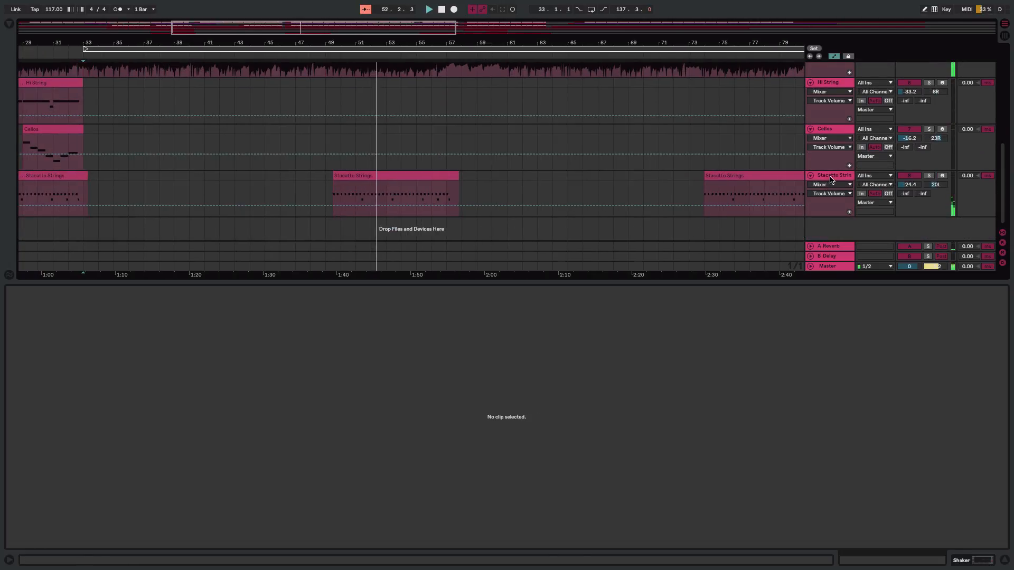
pyautogui.click(830, 178)
pyautogui.click(928, 176)
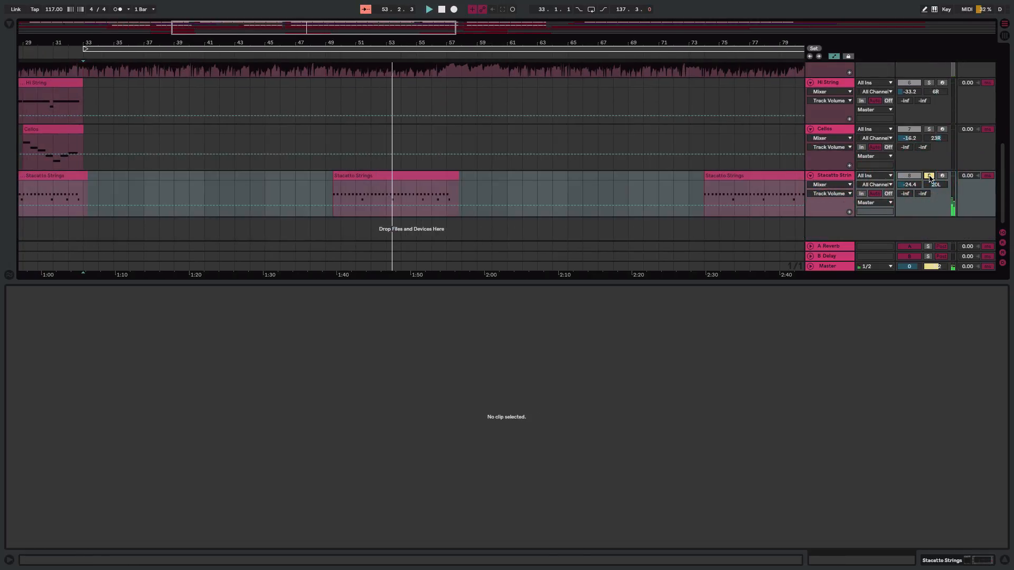
pyautogui.moveTo(73, 281); pyautogui.dragTo(72, 443)
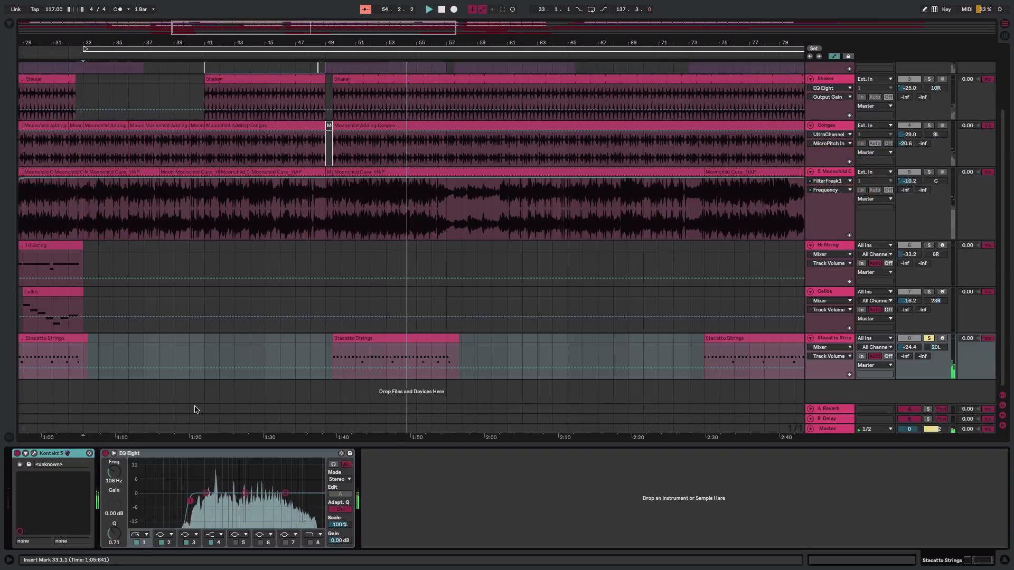
pyautogui.click(35, 453)
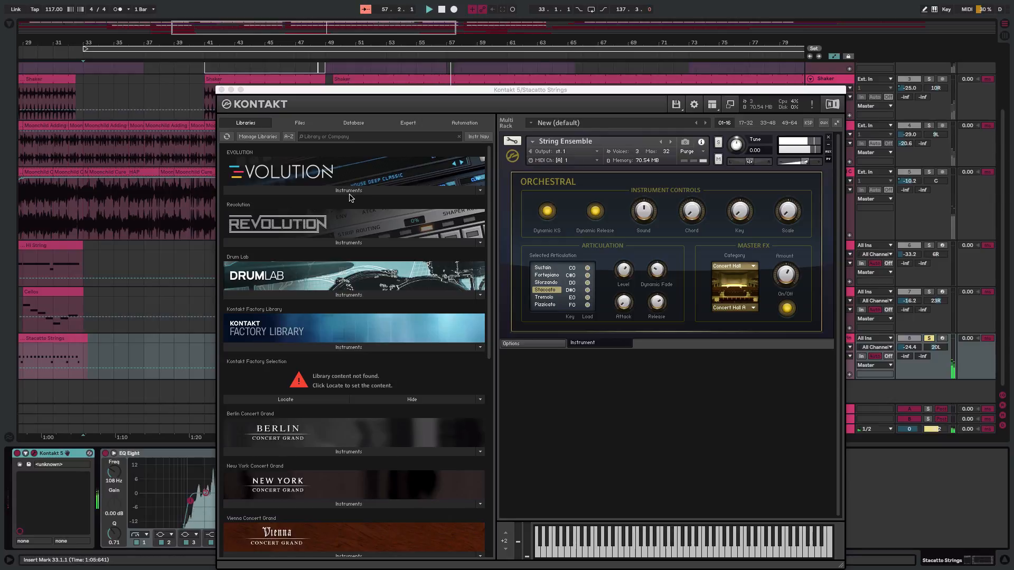
pyautogui.click(221, 89)
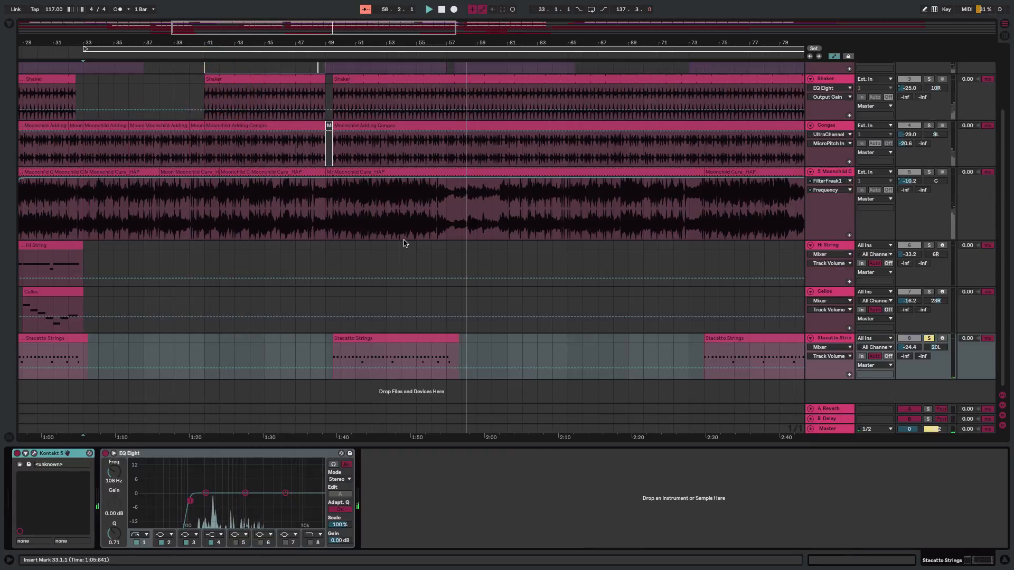
# Play from about bar 28 with Cellos and Hi String soloed alongside the Stacatto Strings, and show the Hi String device chain
pyautogui.hscroll(-4, 615, 281)
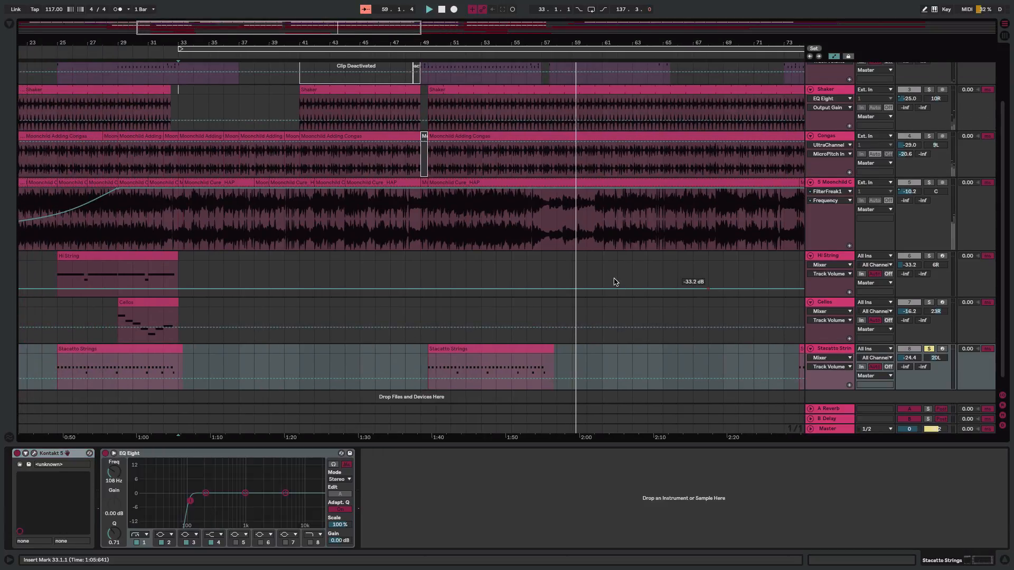
pyautogui.click(109, 48)
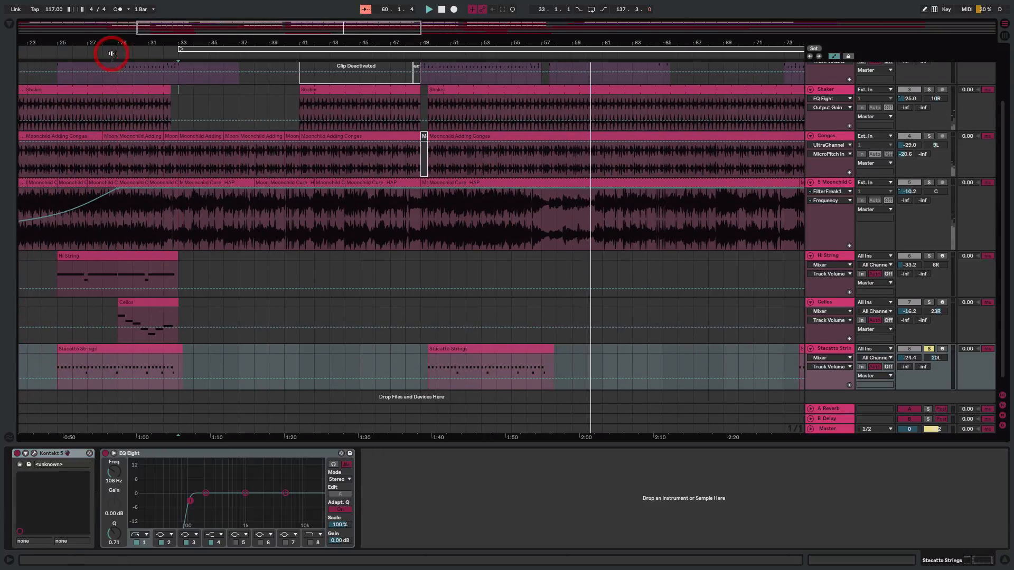
pyautogui.click(929, 302)
pyautogui.click(929, 256)
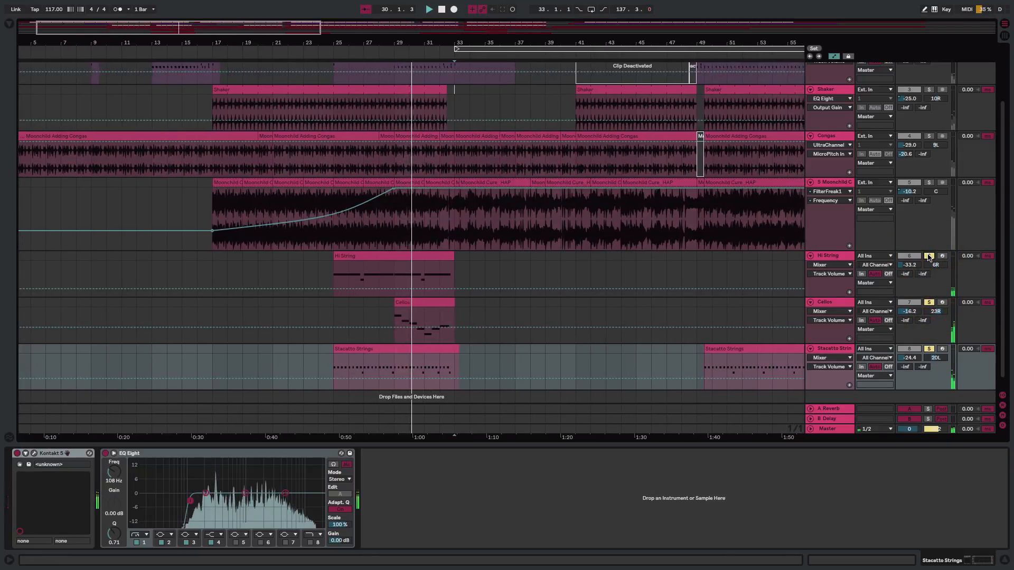
pyautogui.click(840, 257)
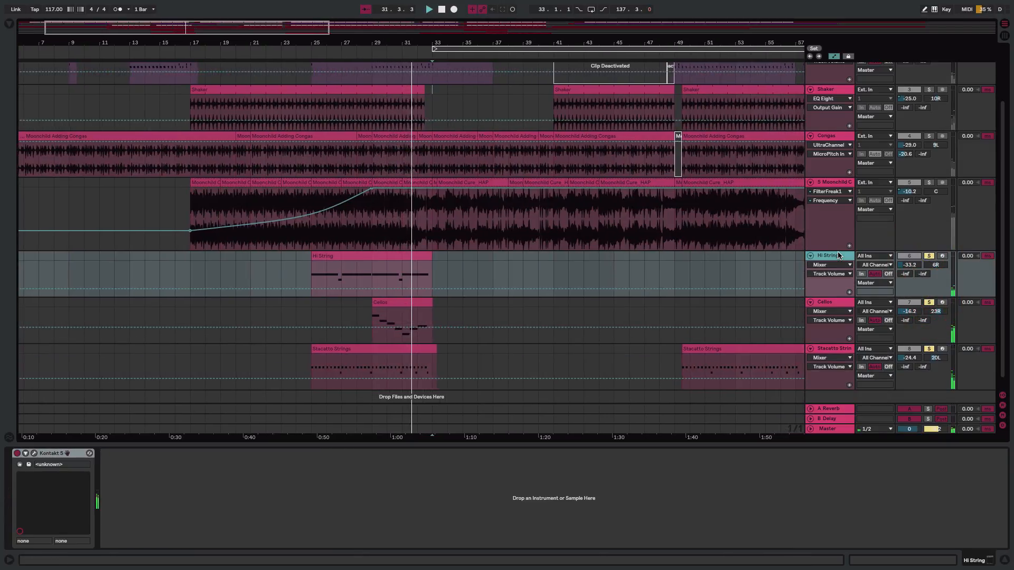
# Inspect the Hi String track's Violin Ensemble in Kontakt 5, close the plug-in, and return the soloed string tracks to the full mix
pyautogui.click(34, 454)
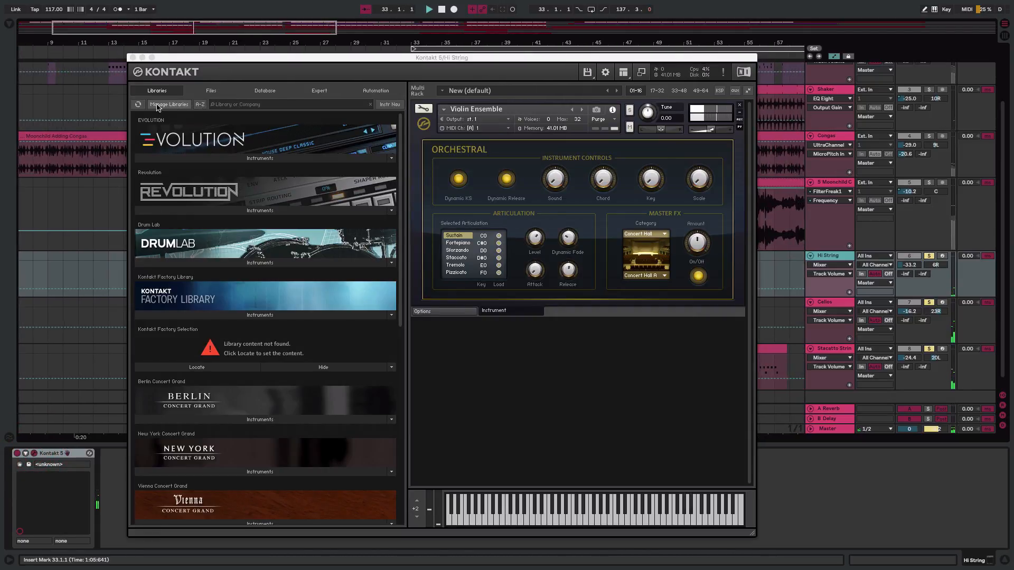
pyautogui.click(132, 57)
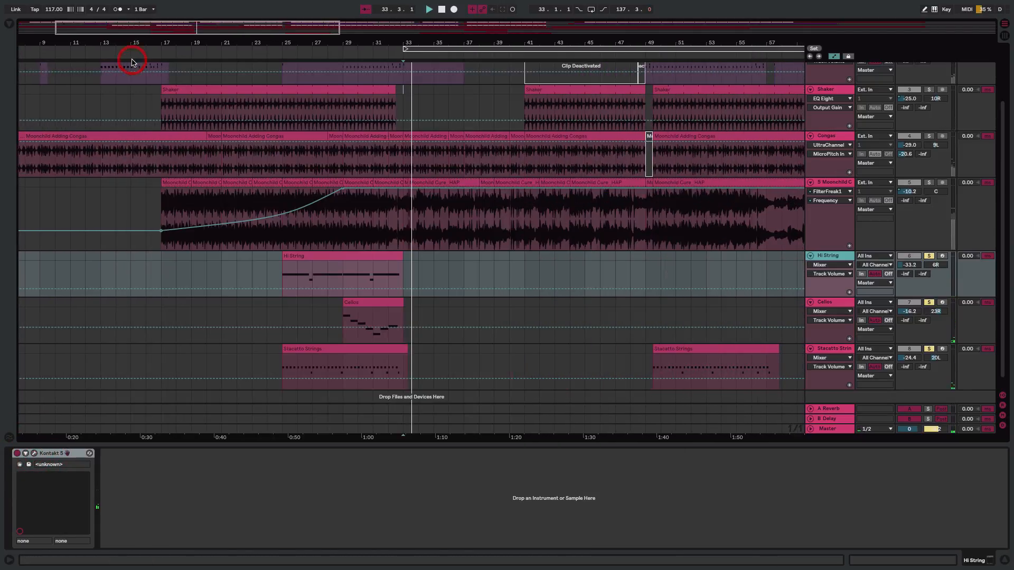
pyautogui.doubleClick(197, 42)
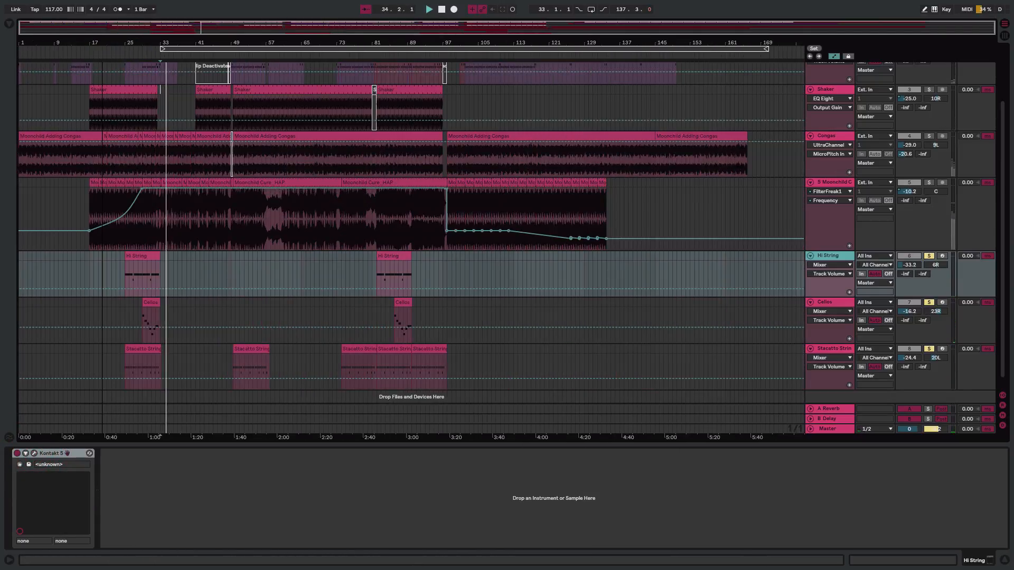
pyautogui.click(928, 256)
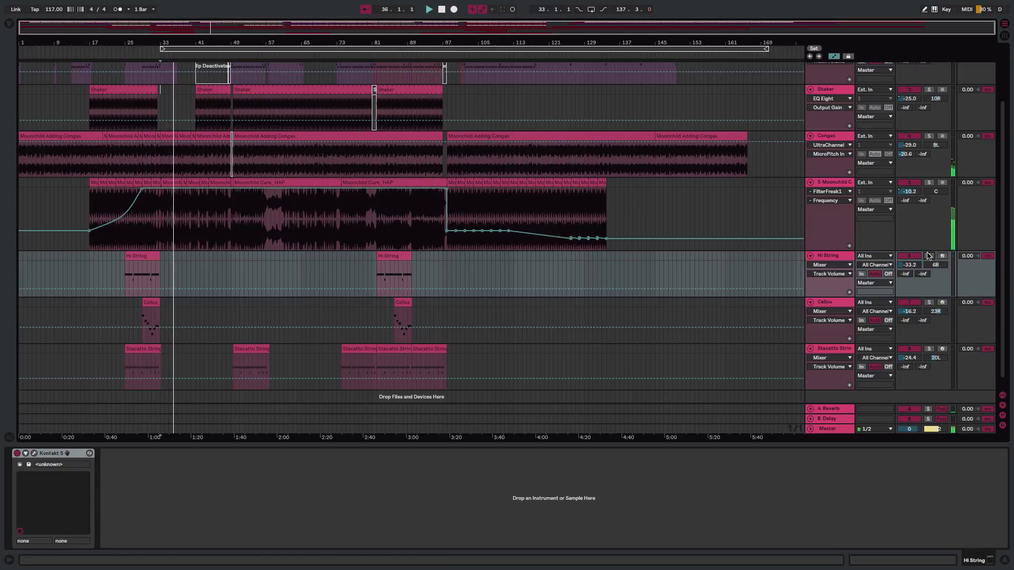
# Review the tracks from bar 33 onwards during playback and show the video window for the Moonchild Cure_HAP clips
pyautogui.scroll(3, 346, 285)
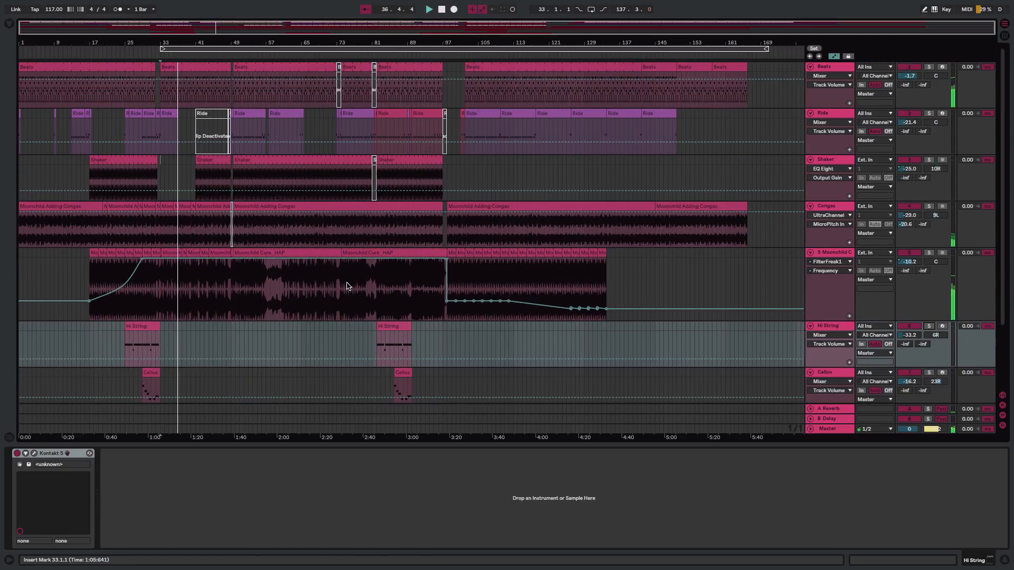
pyautogui.scroll(-3, 346, 285)
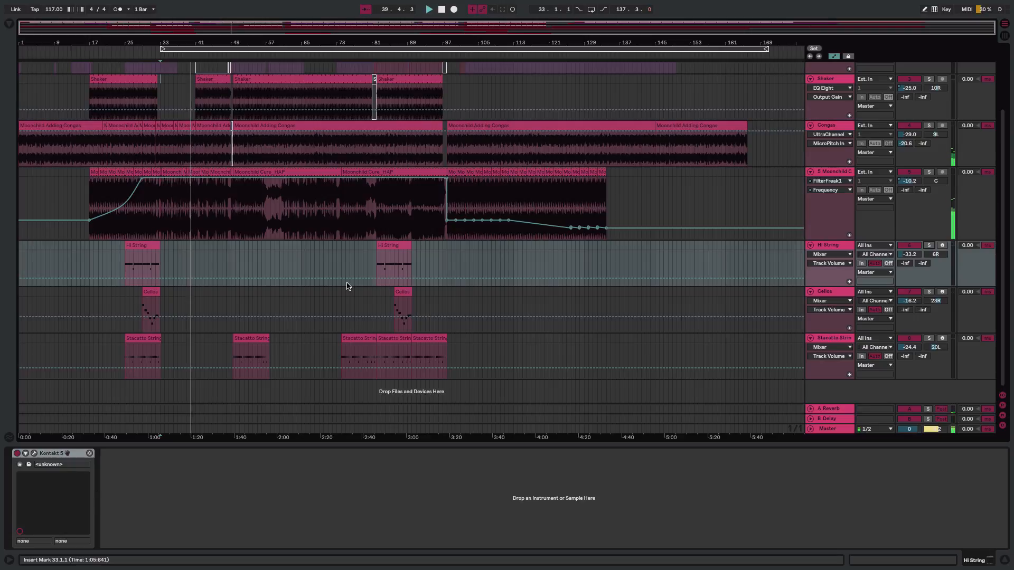
pyautogui.scroll(3, 347, 286)
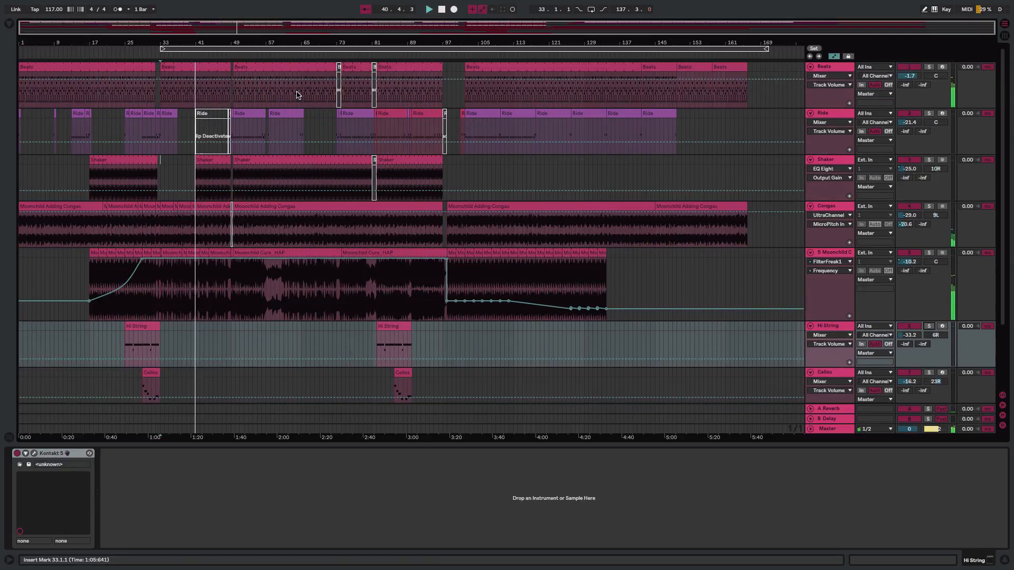
pyautogui.moveTo(282, 38); pyautogui.dragTo(490, 232)
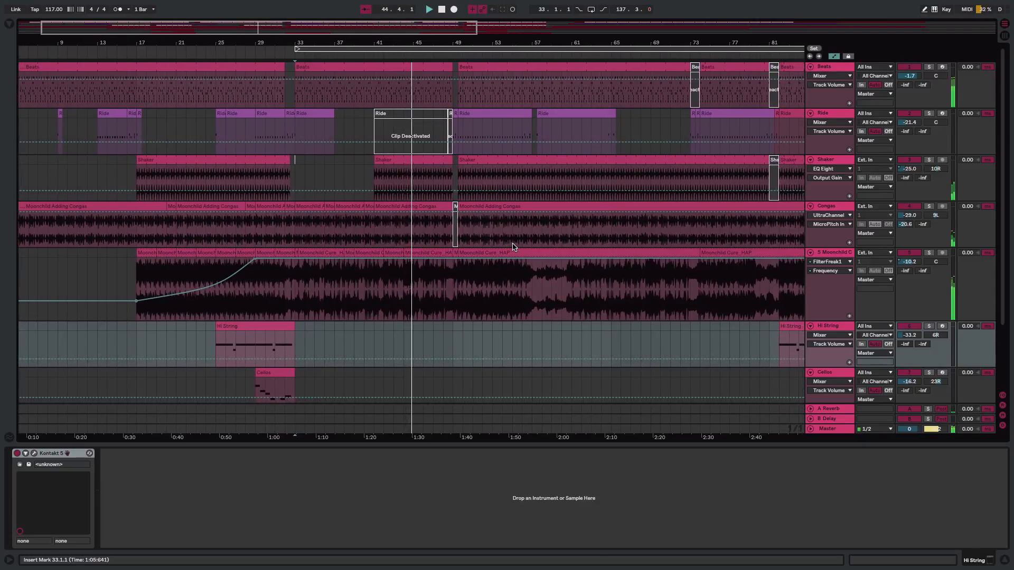
pyautogui.hscroll(10, 512, 246)
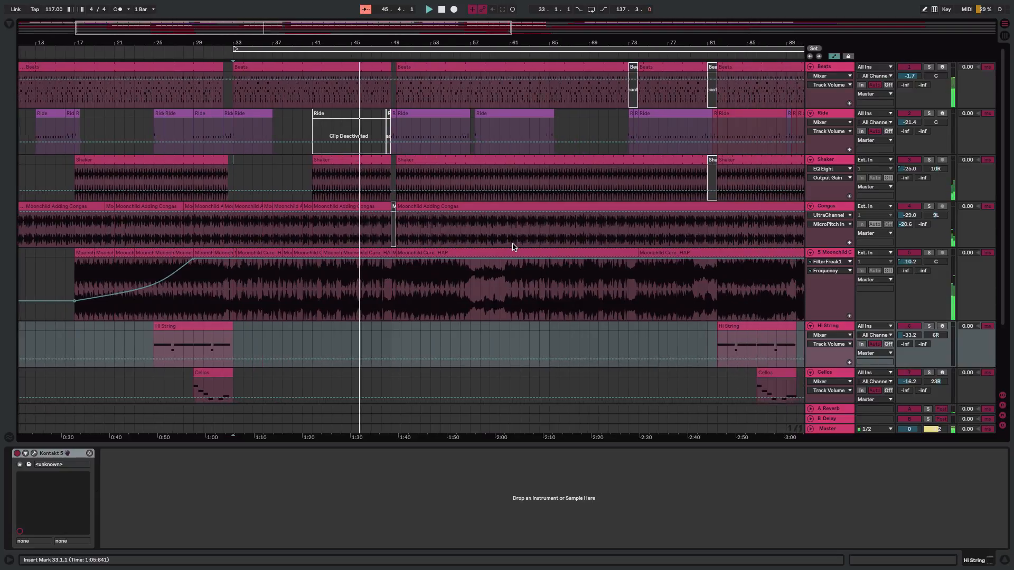
pyautogui.hscroll(4, 512, 247)
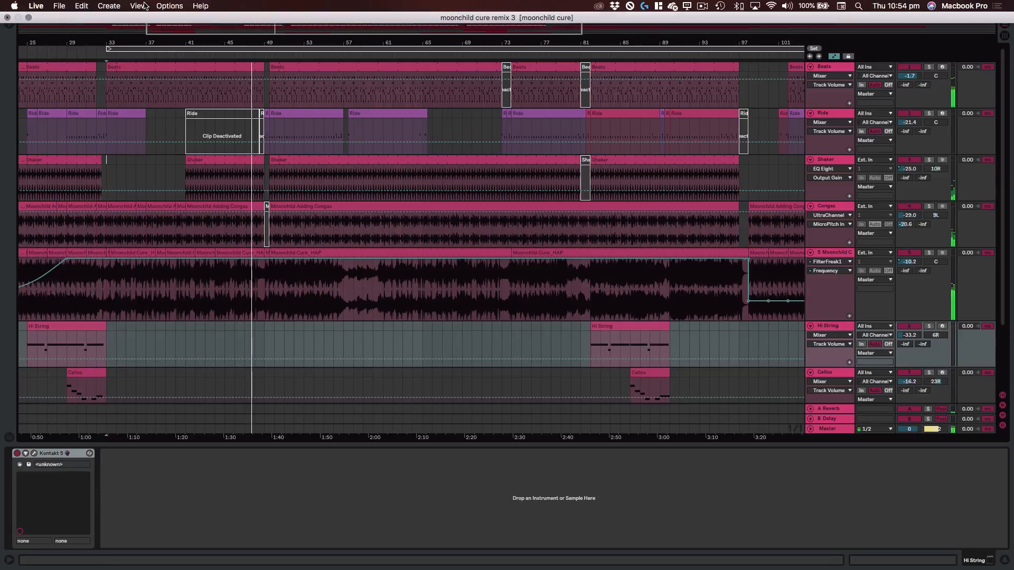
pyautogui.click(139, 5)
pyautogui.click(161, 176)
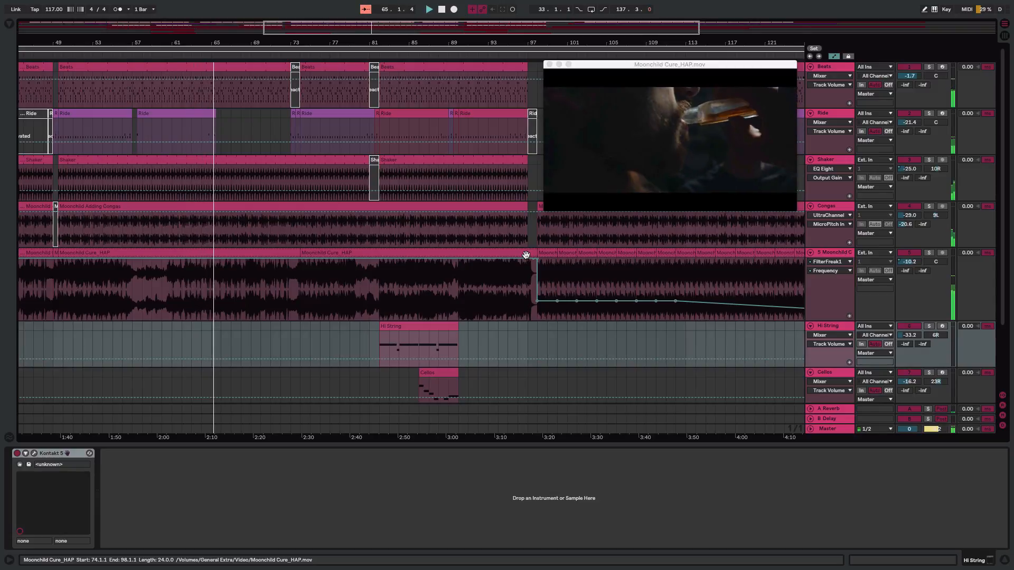
# Examine the section from about bar 61 onwards, from the Beats down to the Stacatto Strings, while the video plays
pyautogui.hscroll(5, 495, 348)
pyautogui.scroll(-1, 495, 347)
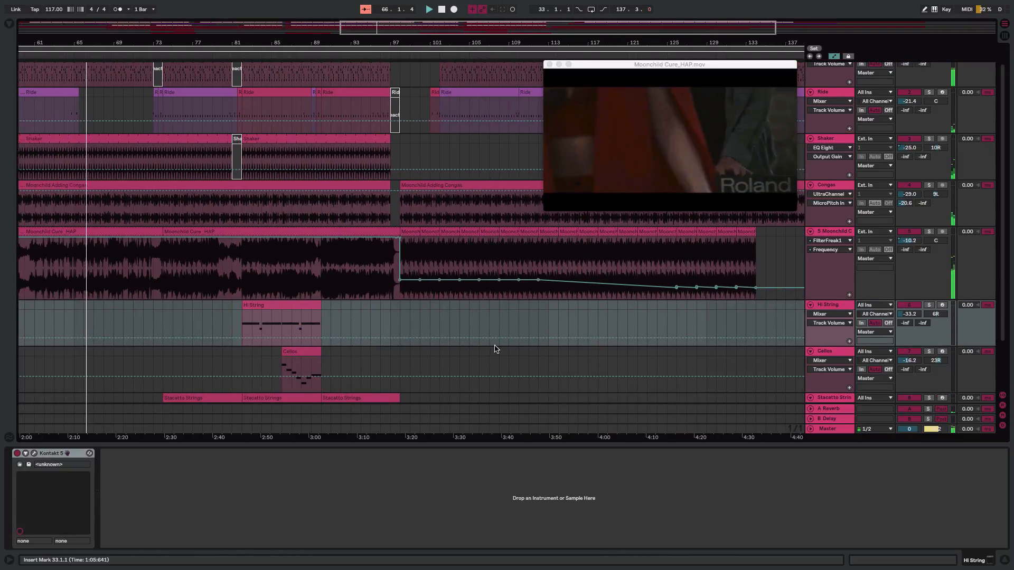
pyautogui.scroll(-1, 494, 347)
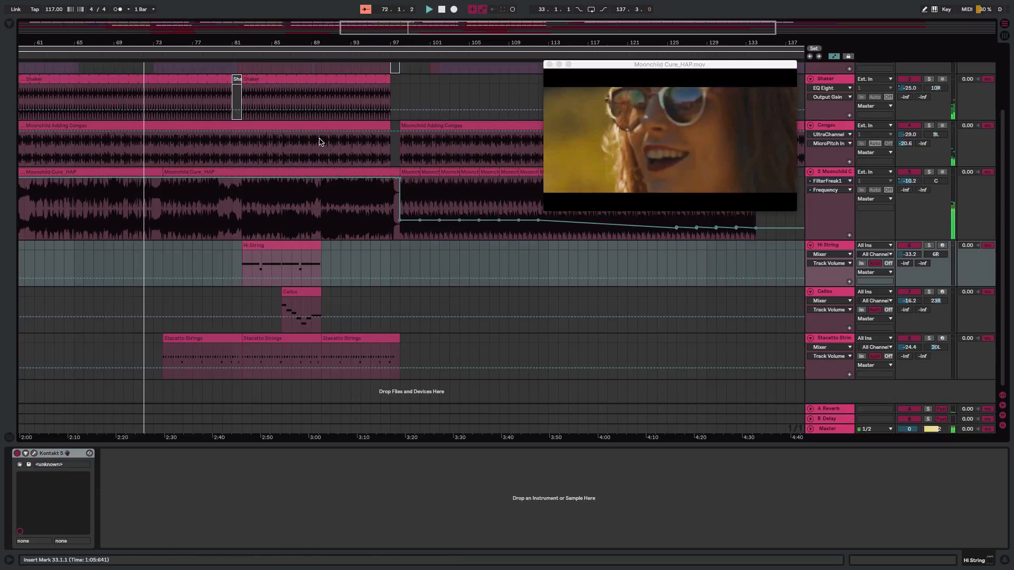
pyautogui.scroll(3, 319, 141)
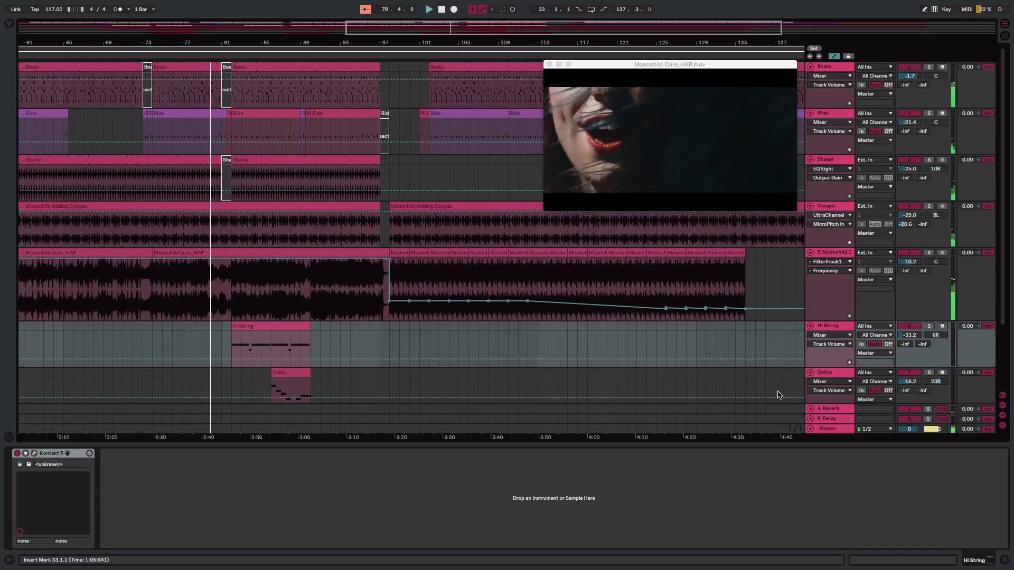
# Show the Master track's device chain and inspect the VBC FG-Red compressor, closing its window
pyautogui.click(829, 430)
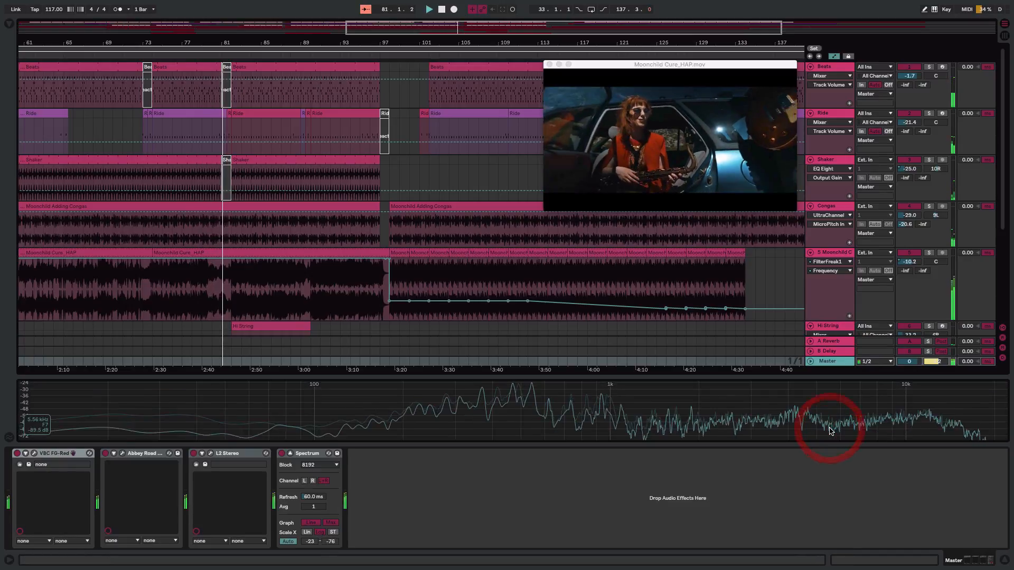
pyautogui.click(34, 453)
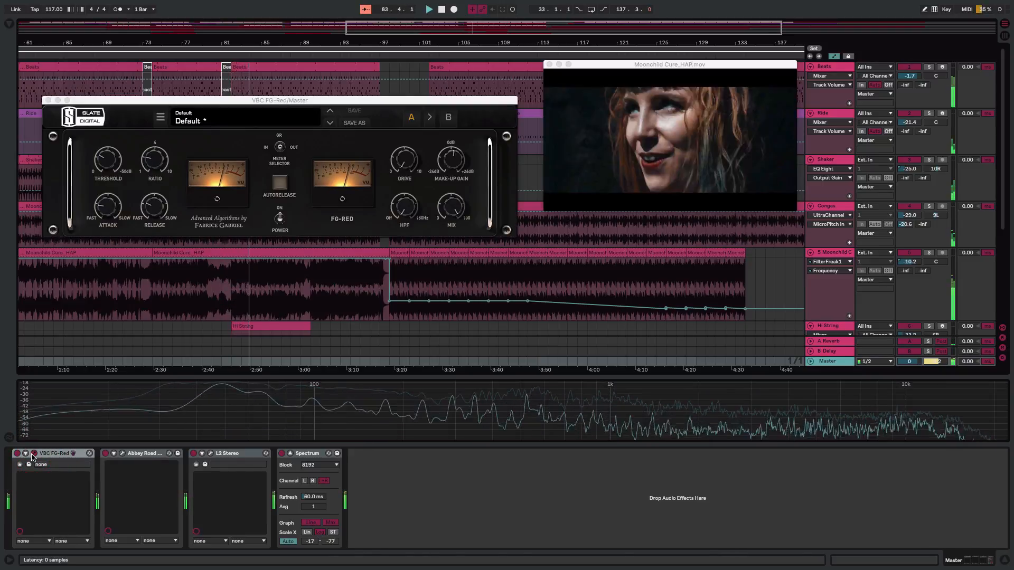
pyautogui.click(47, 100)
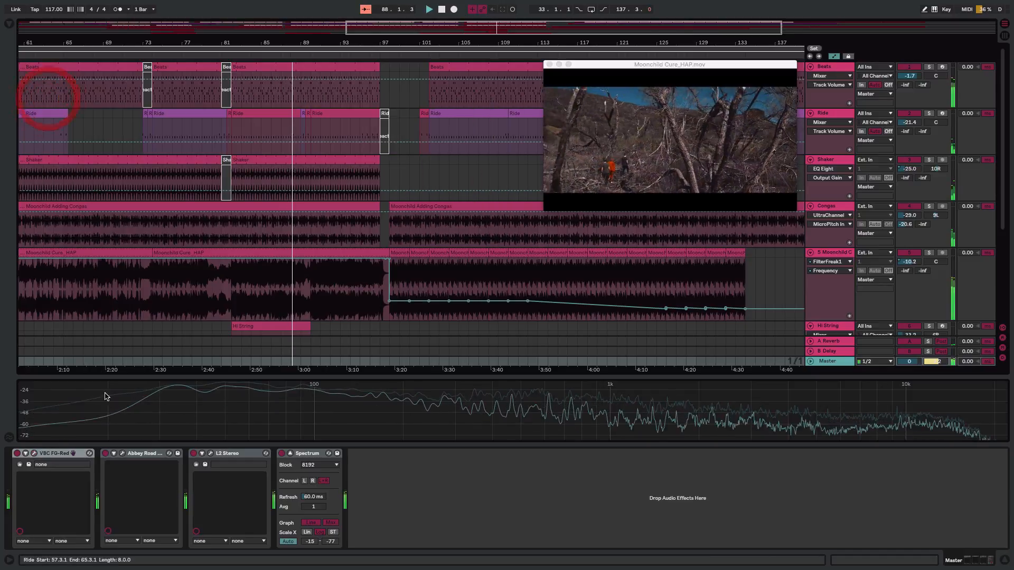
# Inspect the Abbey Road Vinyl and L2 Ultramaximizer plug-ins on the Master track, closing each window
pyautogui.click(121, 453)
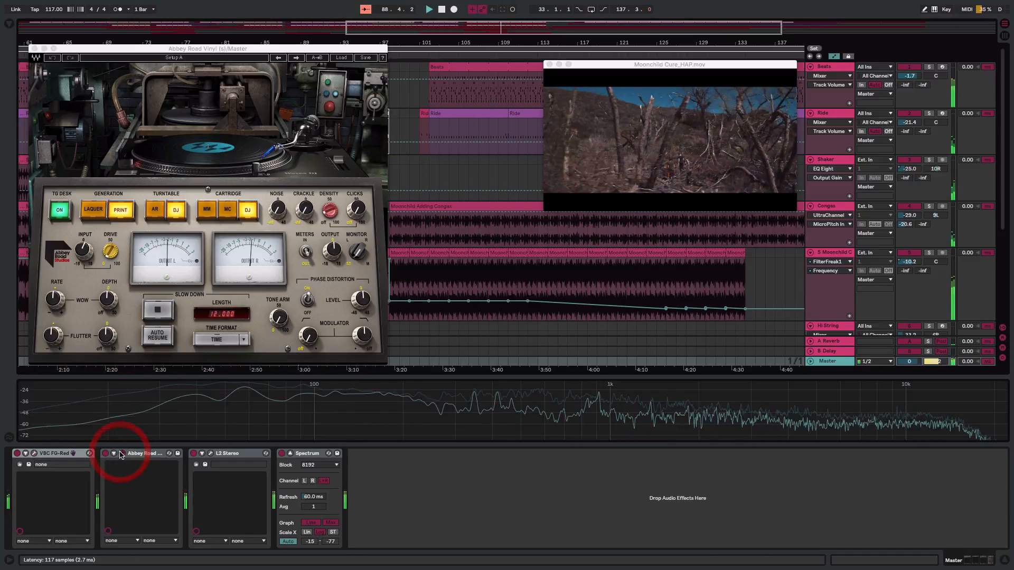
pyautogui.click(36, 48)
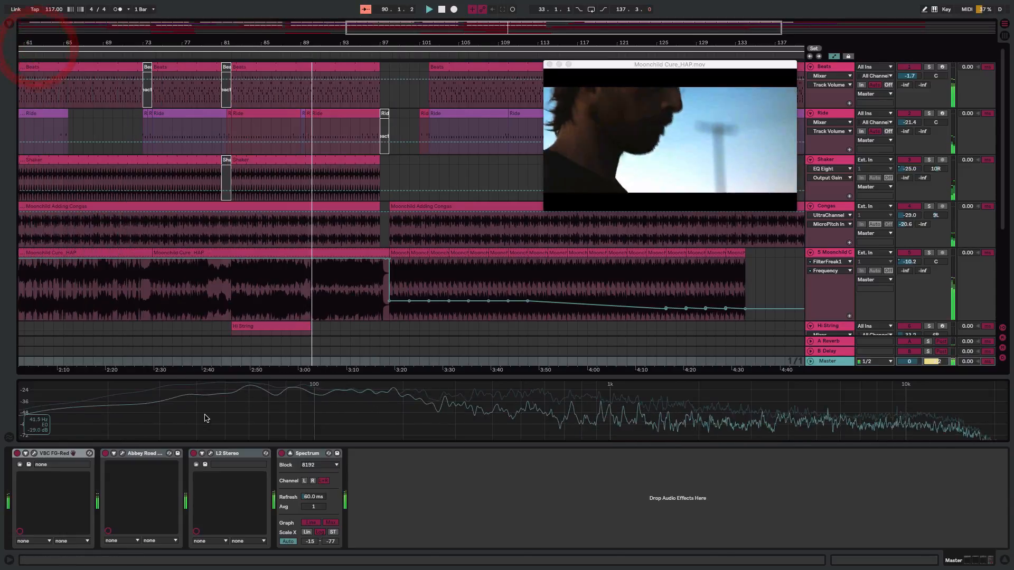
pyautogui.click(210, 453)
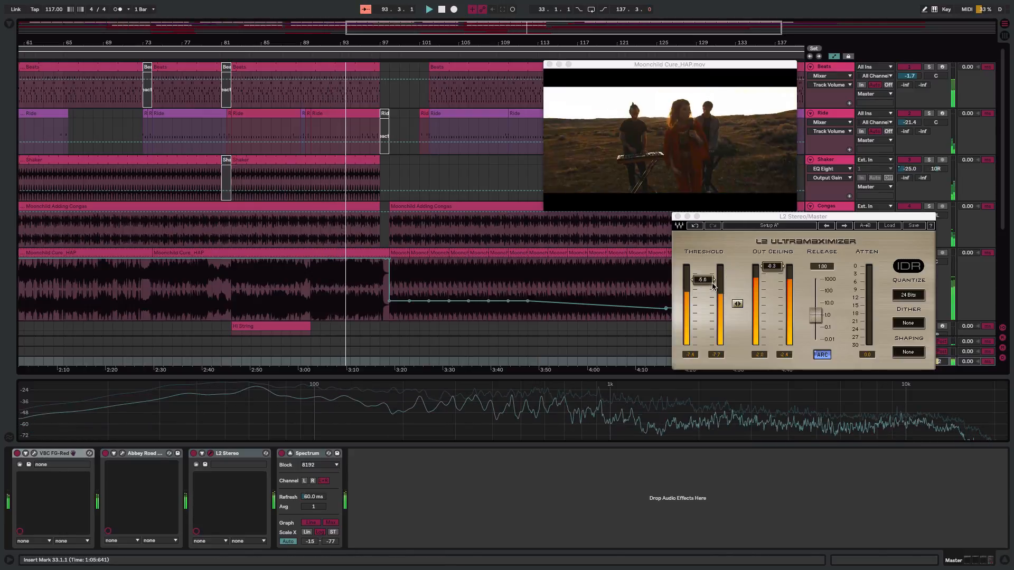
pyautogui.click(678, 216)
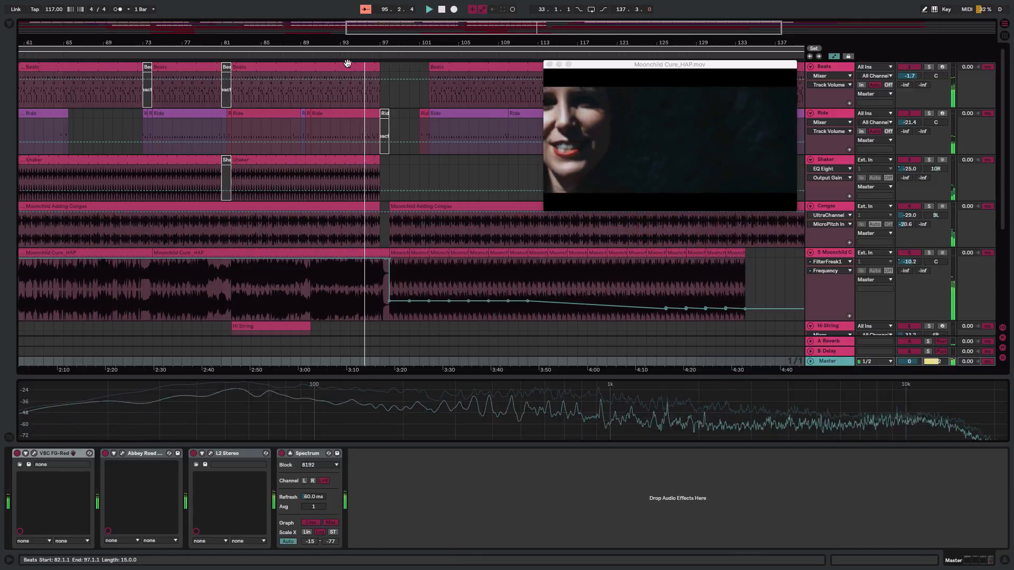
# Zoom out to view the whole arrangement while the outro plays
pyautogui.moveTo(339, 40); pyautogui.dragTo(339, 22)
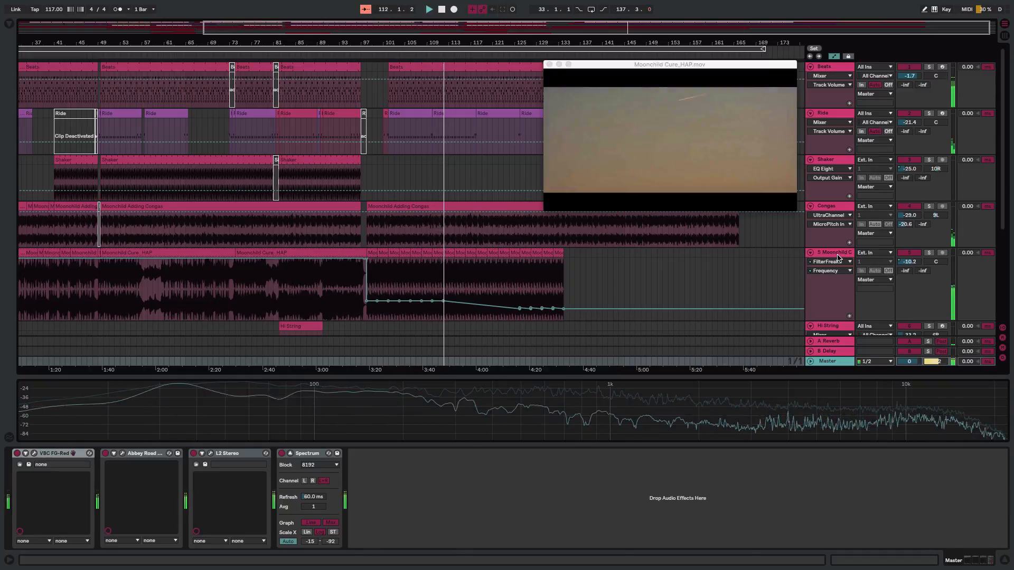
pyautogui.moveTo(205, 41); pyautogui.dragTo(205, 26)
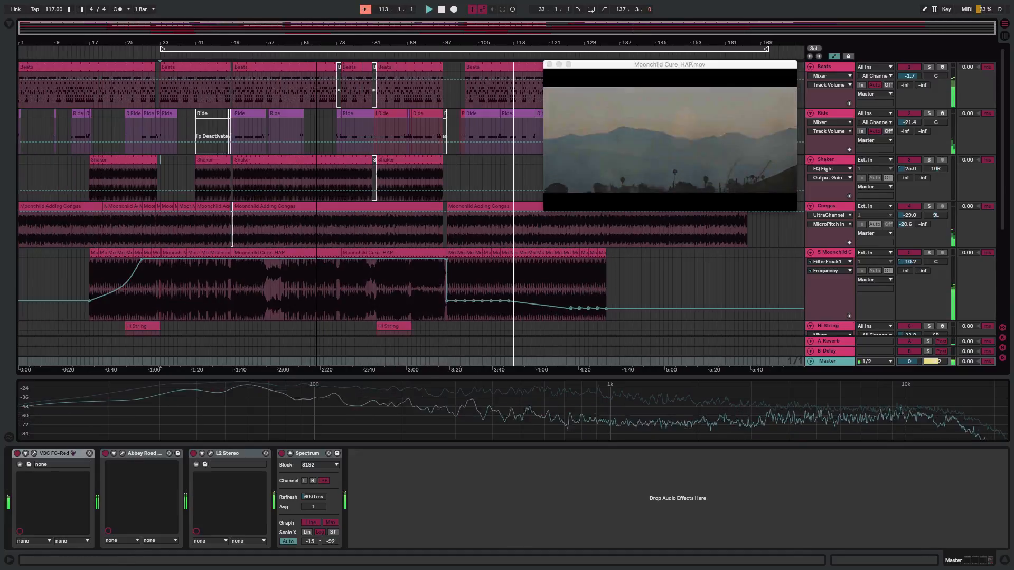